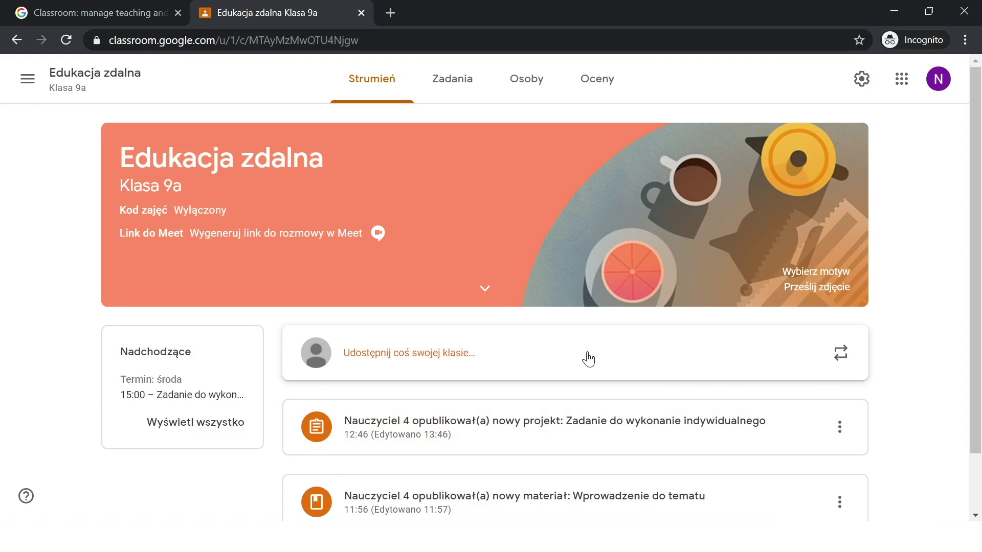
- Examine the class stream page, including the field for sharing with the class and the posts below it
{"action": "scroll", "coordinate": [588, 360], "scroll_direction": "up", "scroll_amount": 3}
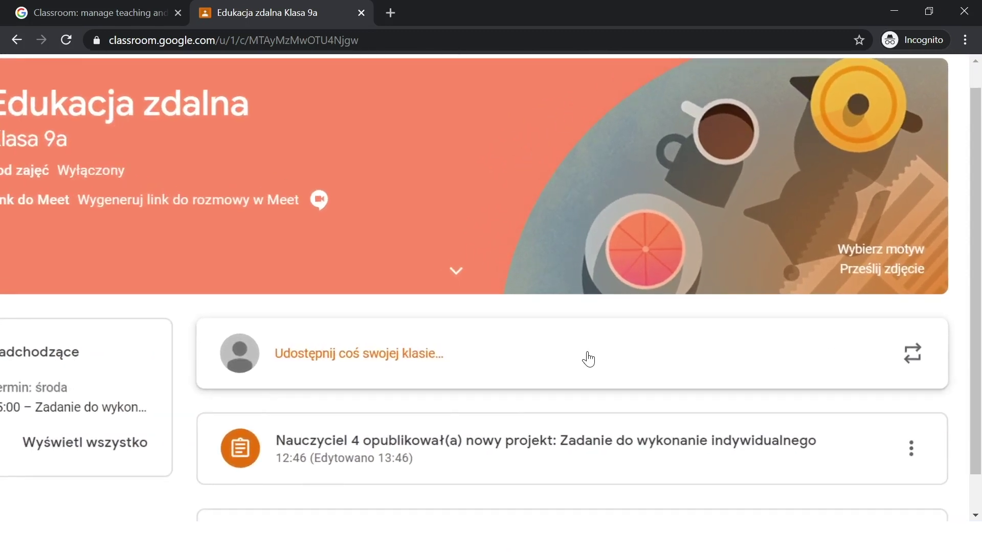
{"action": "scroll", "coordinate": [588, 359], "scroll_direction": "right", "scroll_amount": 3}
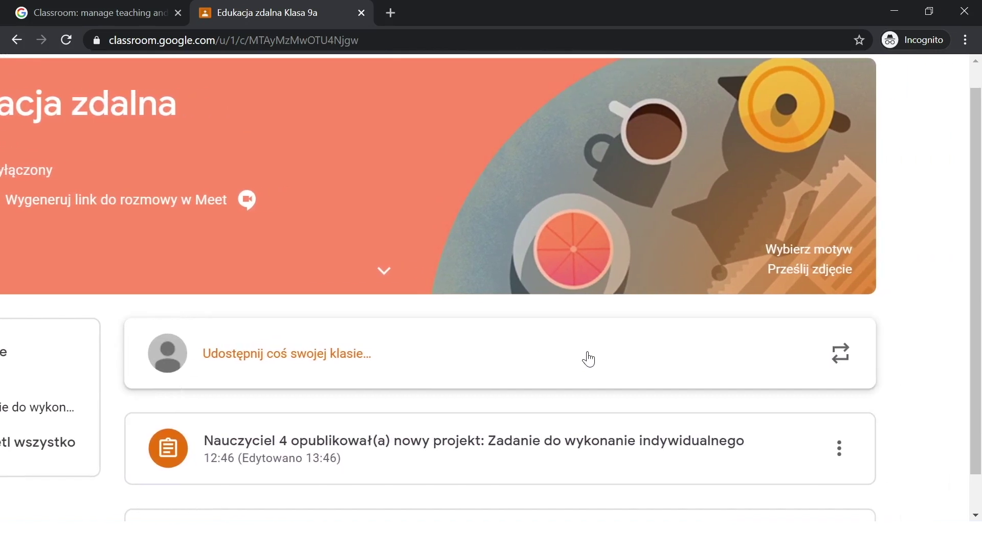
{"action": "scroll", "coordinate": [588, 360], "scroll_direction": "up", "scroll_amount": 3}
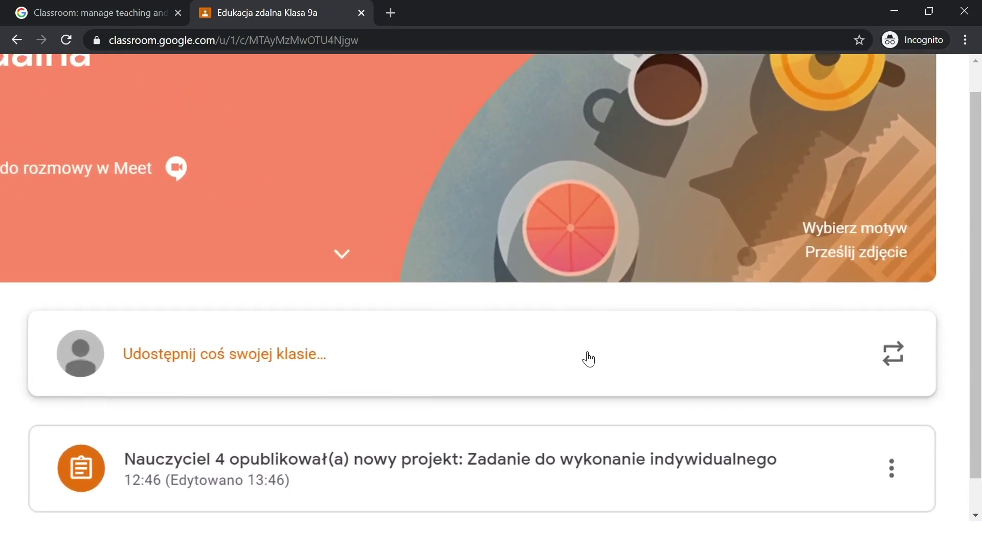
{"action": "scroll", "coordinate": [588, 360], "scroll_direction": "down", "scroll_amount": 3}
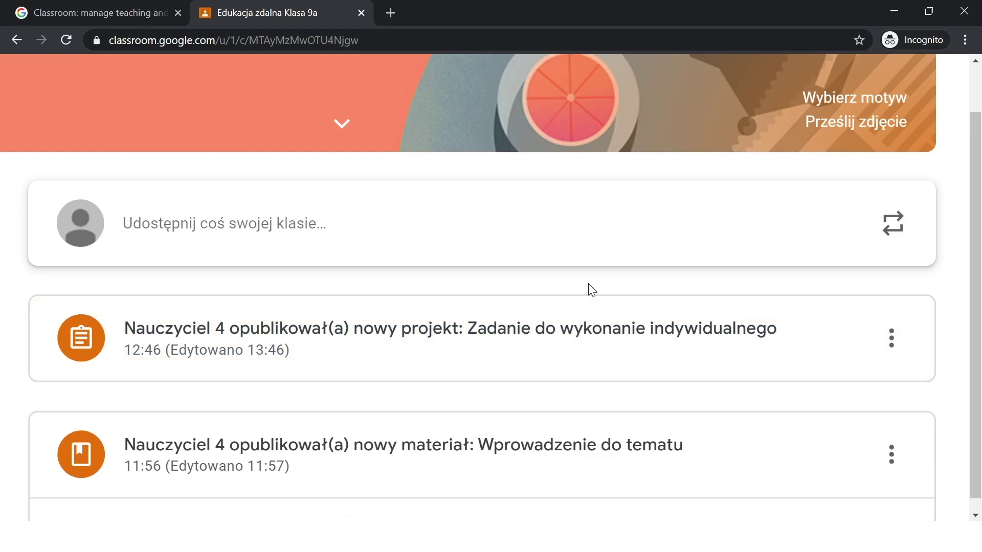
{"action": "key", "text": "ctrl+minus"}
{"action": "key", "text": "ctrl+minus"}
{"action": "key", "text": "ctrl+minus"}
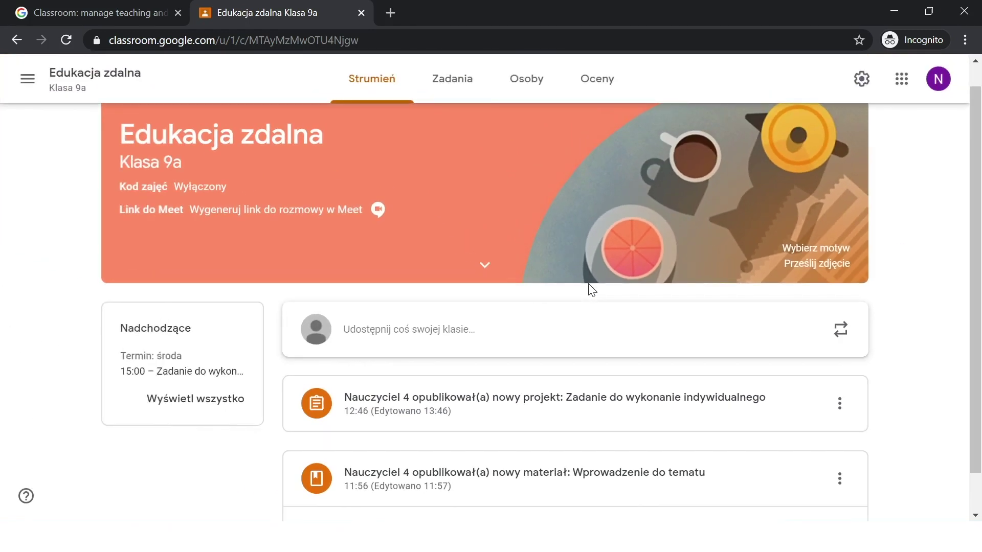
{"action": "scroll", "coordinate": [592, 289], "scroll_direction": "up", "scroll_amount": 1}
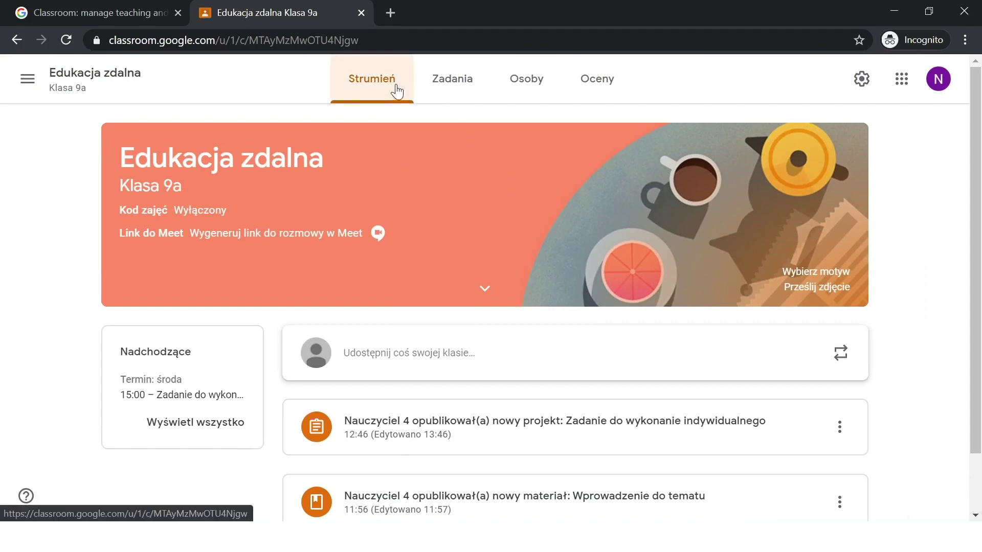
- Start a class announcement reading "Dzień dobry!" and check which attachment types can be added
{"action": "left_click", "coordinate": [553, 358]}
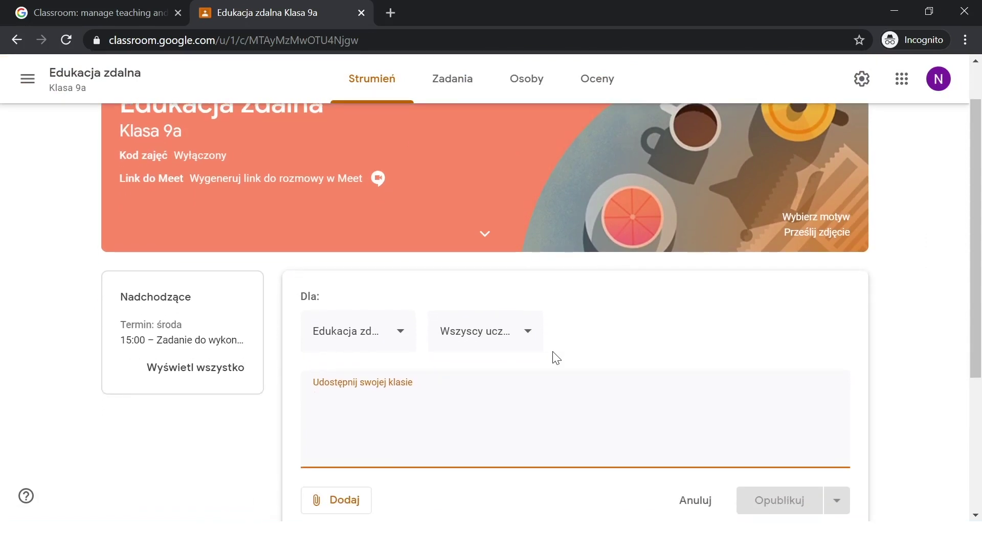
{"action": "type", "text": "Dzień dobry!"}
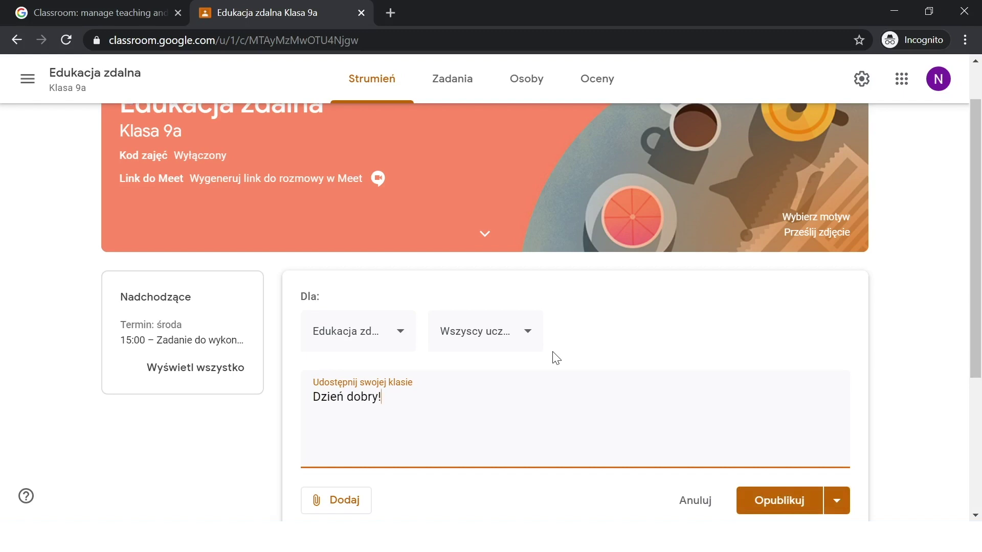
{"action": "scroll", "coordinate": [556, 358], "scroll_direction": "down", "scroll_amount": 1}
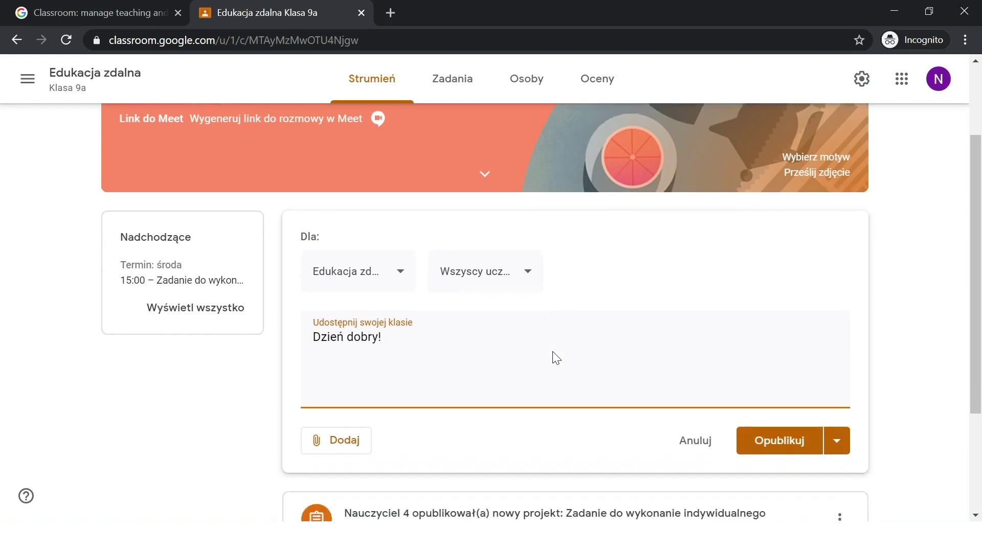
{"action": "left_click", "coordinate": [357, 444]}
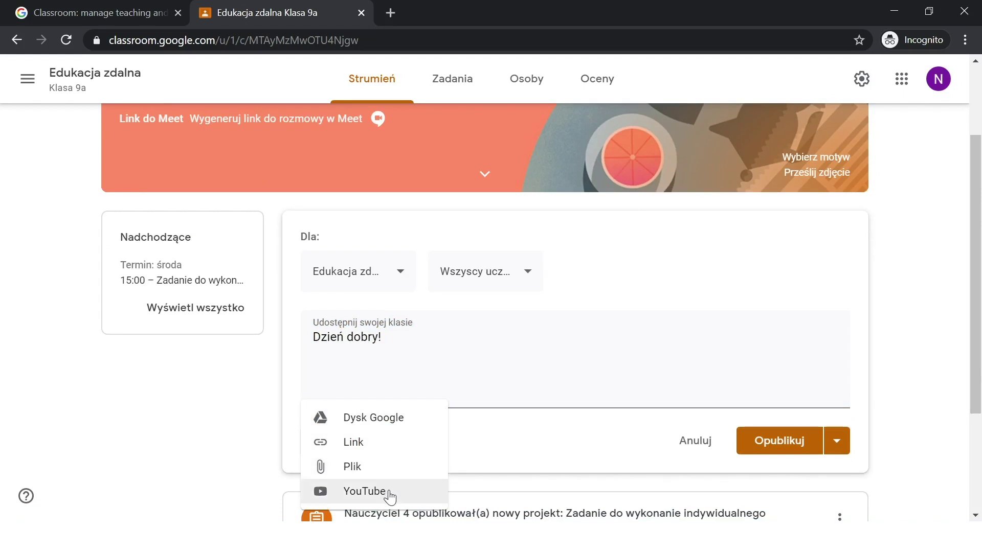
{"action": "left_click", "coordinate": [538, 445]}
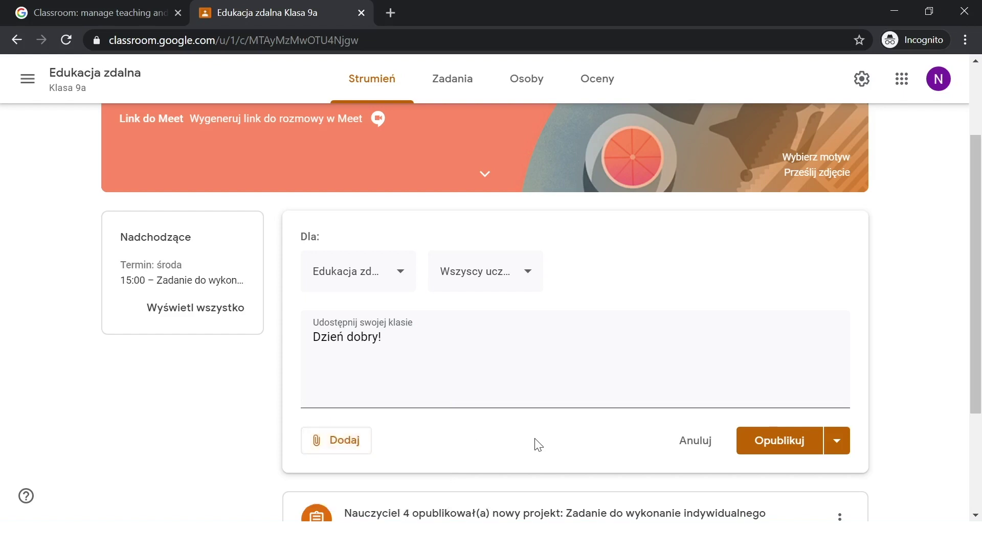
- Try limiting the announcement's recipients to only the second listed student, and restore all students as recipients
{"action": "left_click", "coordinate": [461, 290]}
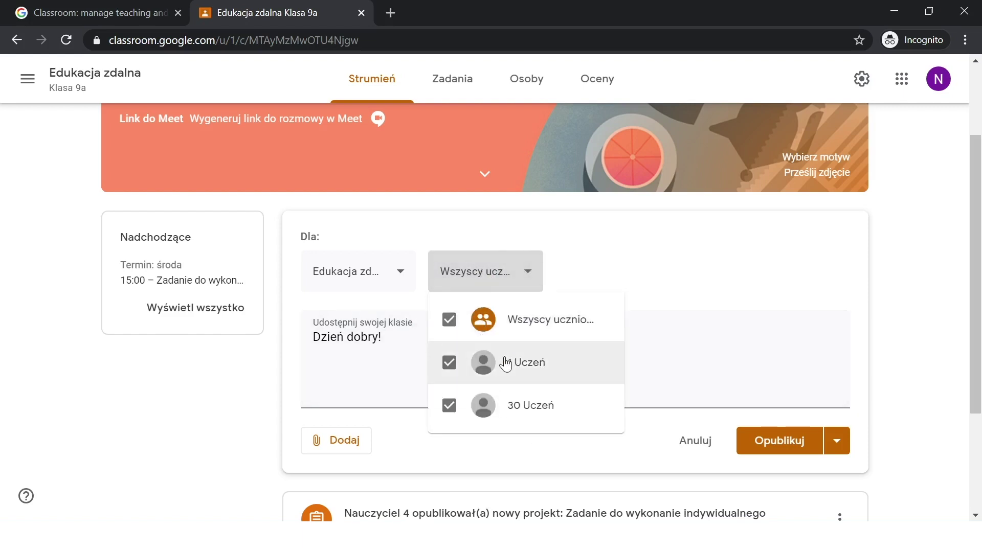
{"action": "left_click", "coordinate": [450, 321]}
{"action": "left_click", "coordinate": [451, 405]}
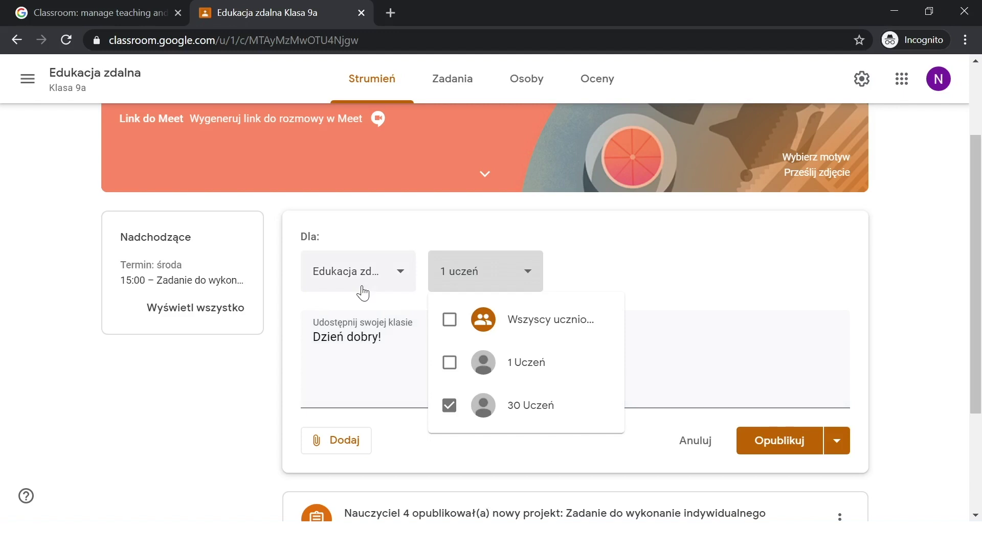
{"action": "left_click", "coordinate": [449, 332]}
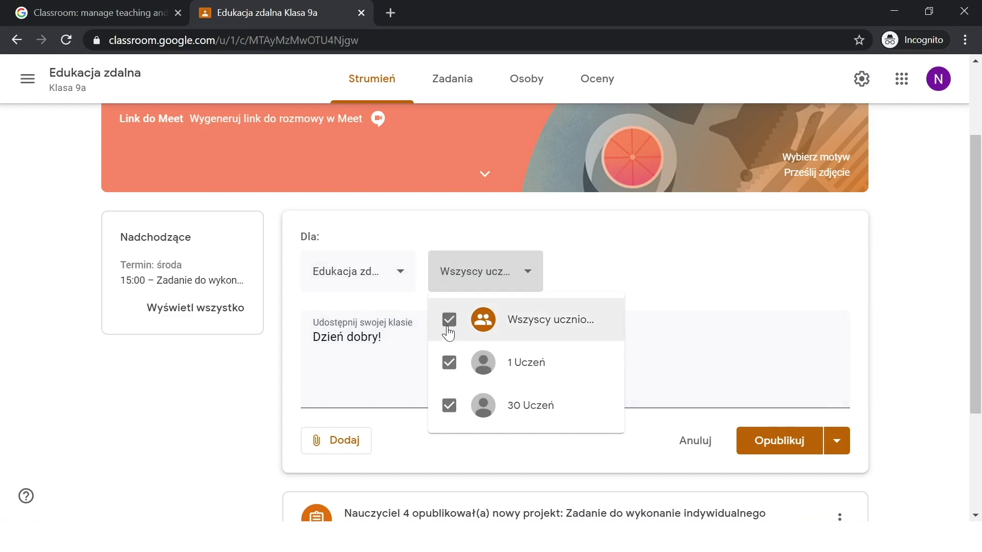
{"action": "left_click", "coordinate": [652, 286]}
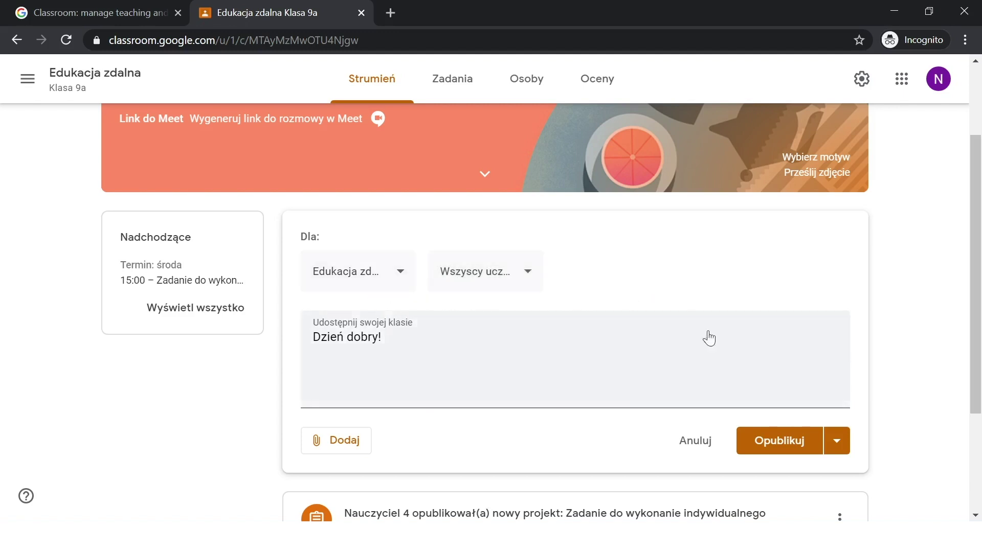
- Review the date and time options for scheduling the announcement, and leave them without scheduling
{"action": "left_click", "coordinate": [836, 441]}
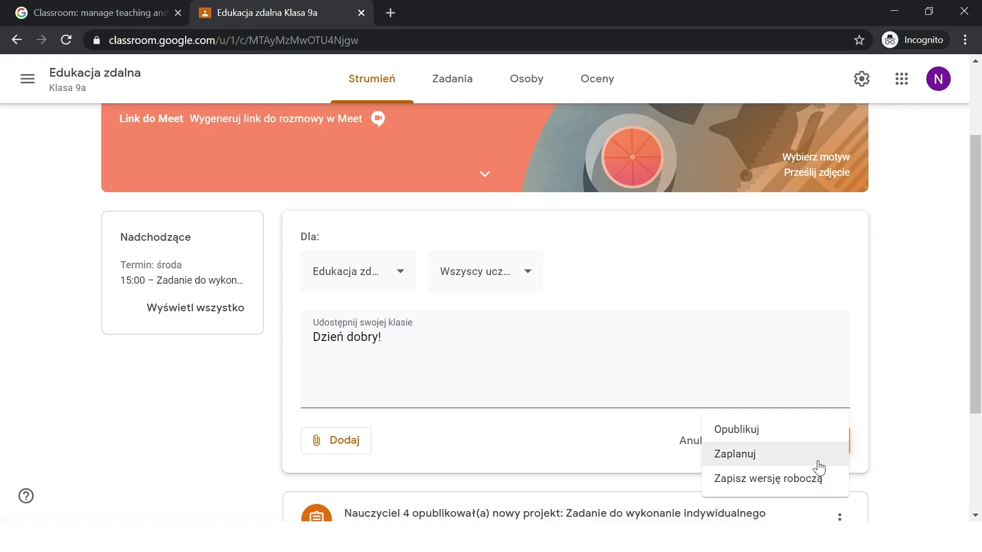
{"action": "left_click", "coordinate": [818, 460]}
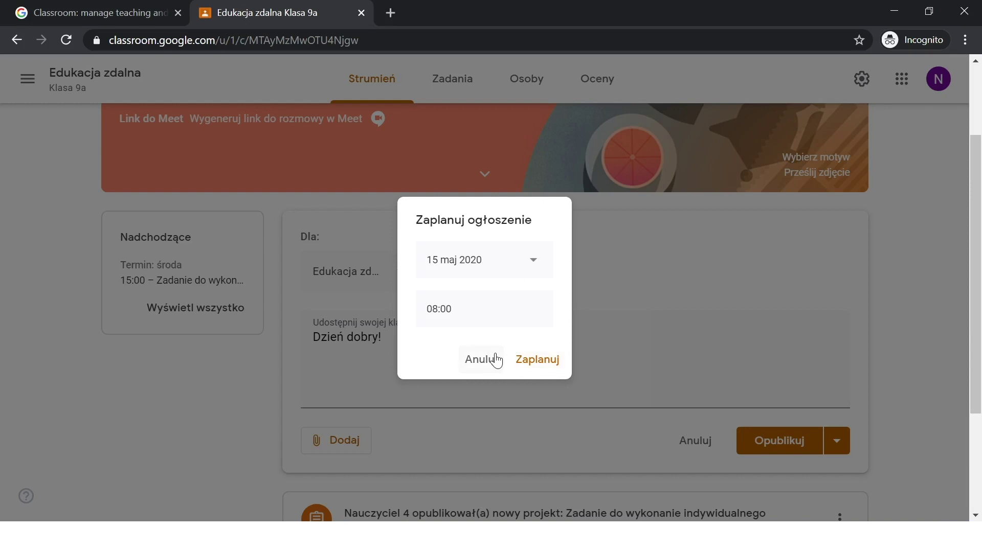
{"action": "scroll", "coordinate": [496, 360], "scroll_direction": "up", "scroll_amount": 5}
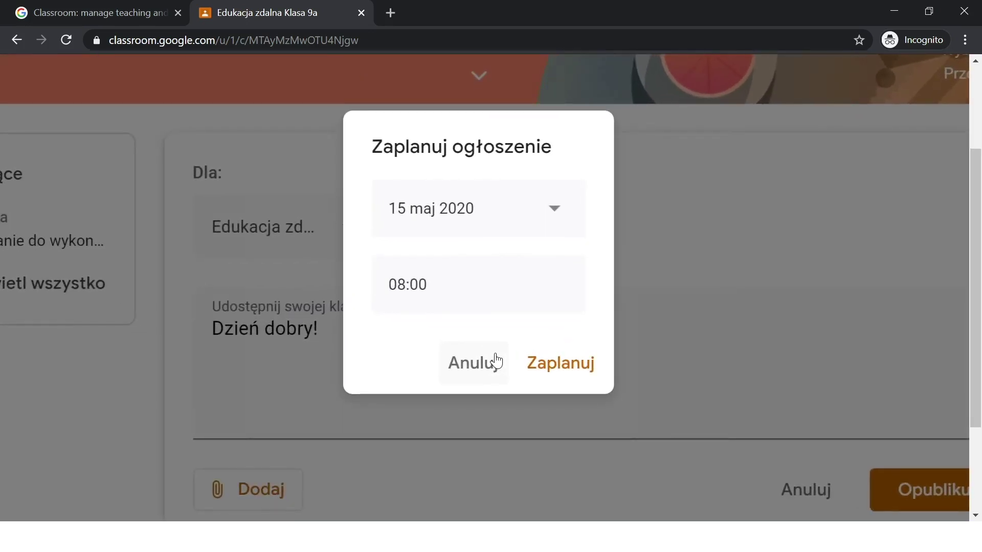
{"action": "scroll", "coordinate": [496, 360], "scroll_direction": "right", "scroll_amount": 2}
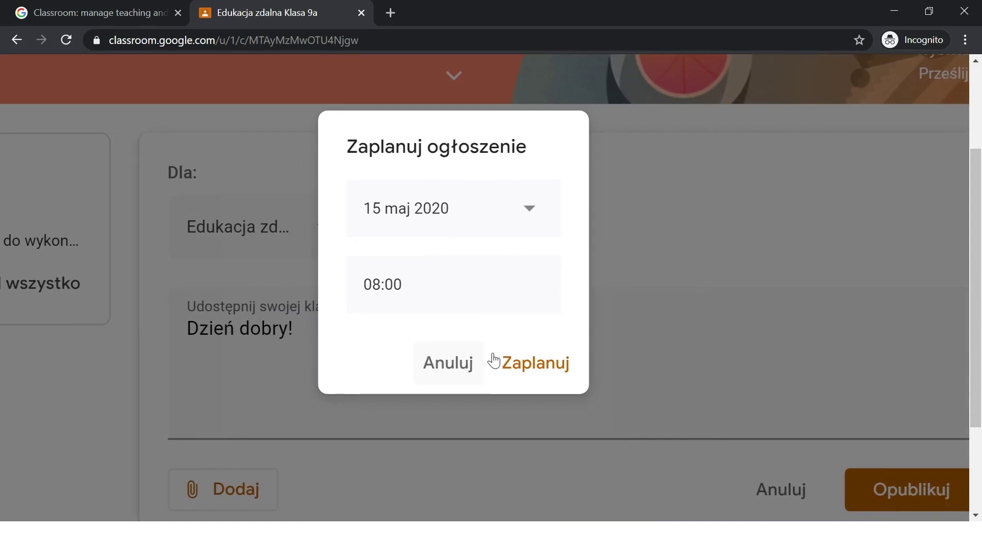
{"action": "left_click", "coordinate": [462, 368]}
{"action": "scroll", "coordinate": [485, 286], "scroll_direction": "down", "scroll_amount": 5}
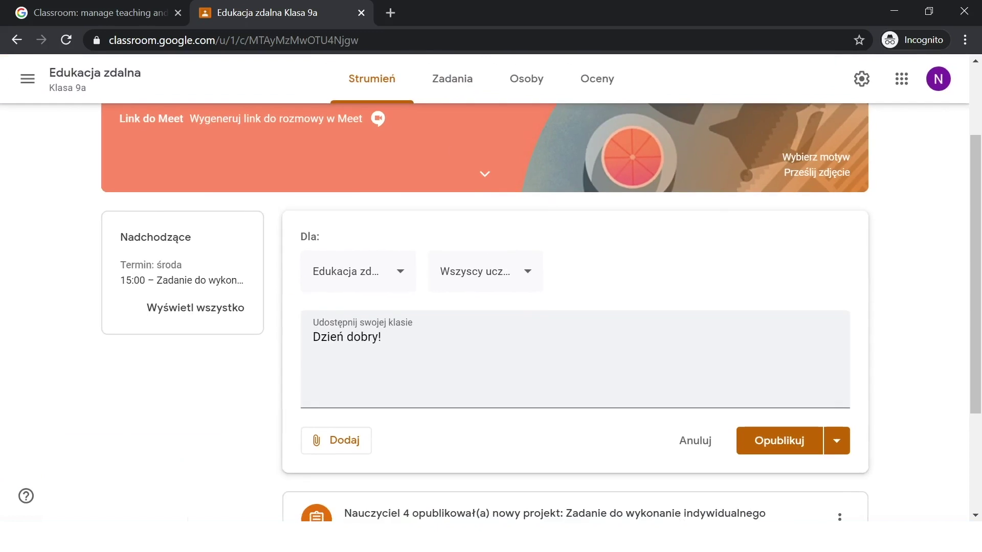
- Publish the announcement to all students and activate the class comment field under the new post
{"action": "left_click", "coordinate": [764, 441]}
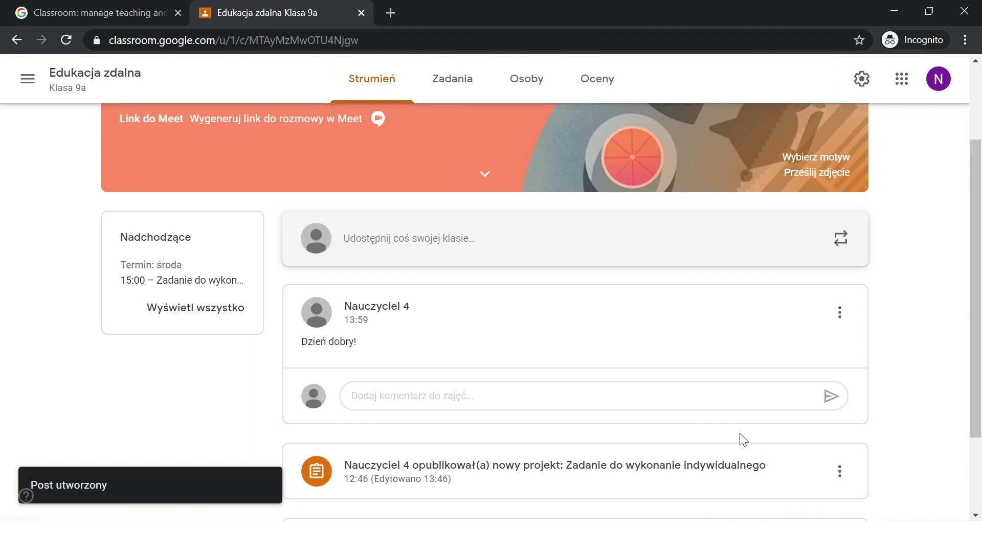
{"action": "left_click", "coordinate": [460, 396]}
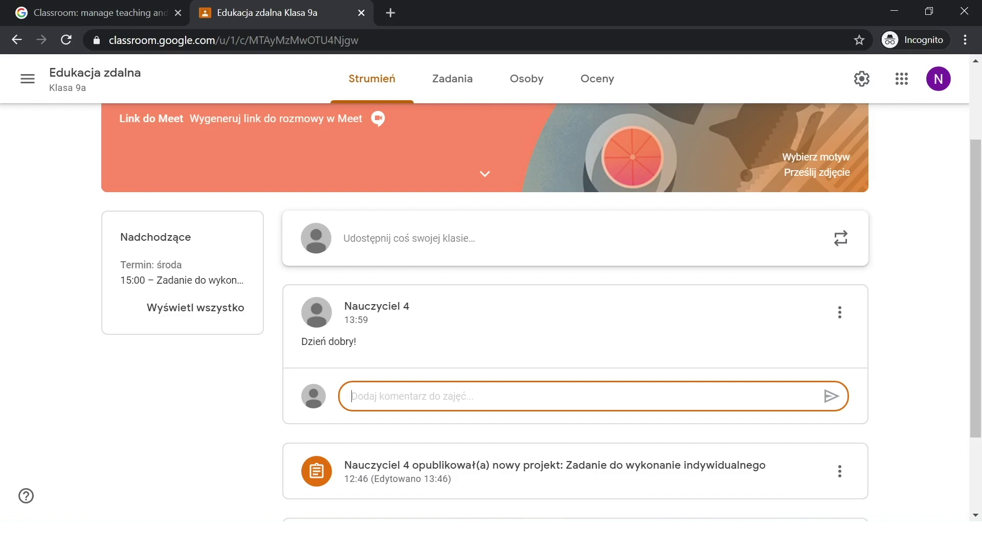
{"action": "scroll", "coordinate": [542, 312], "scroll_direction": "up", "scroll_amount": 2}
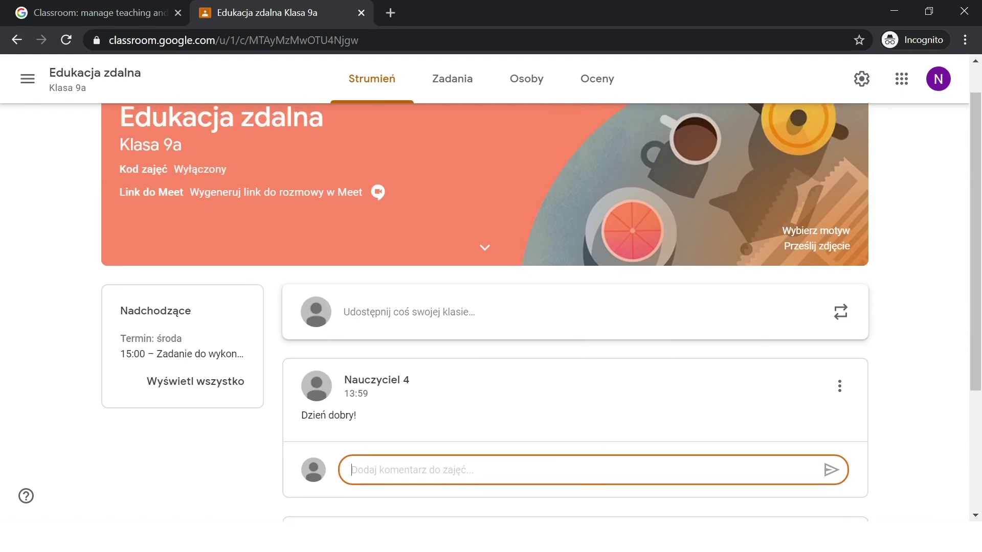
- Switch to the student's Classroom window and load the updated stream to view the teacher's new post
{"action": "key", "text": "alt+Tab"}
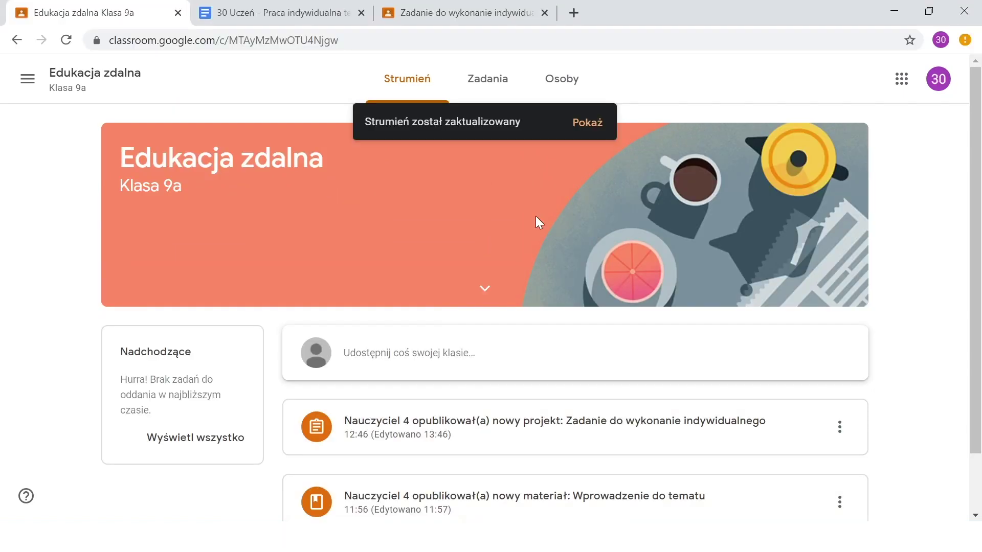
{"action": "left_click", "coordinate": [588, 134]}
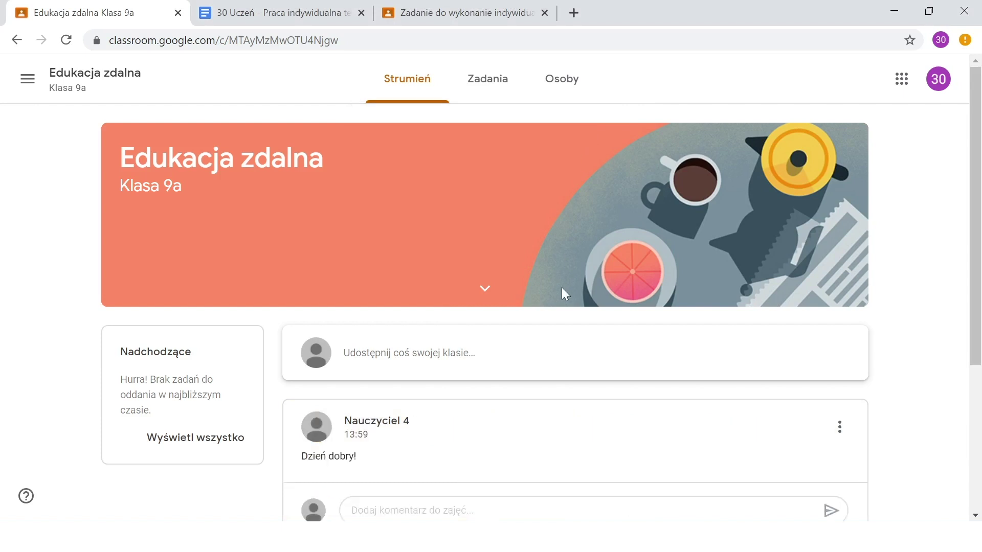
{"action": "scroll", "coordinate": [562, 287], "scroll_direction": "down", "scroll_amount": 2}
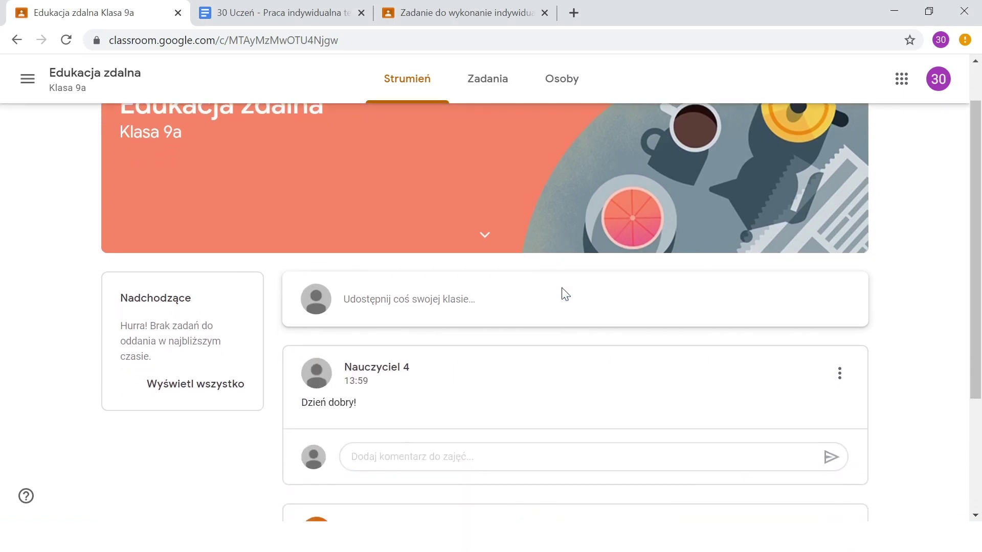
{"action": "scroll", "coordinate": [562, 287], "scroll_direction": "down", "scroll_amount": 1}
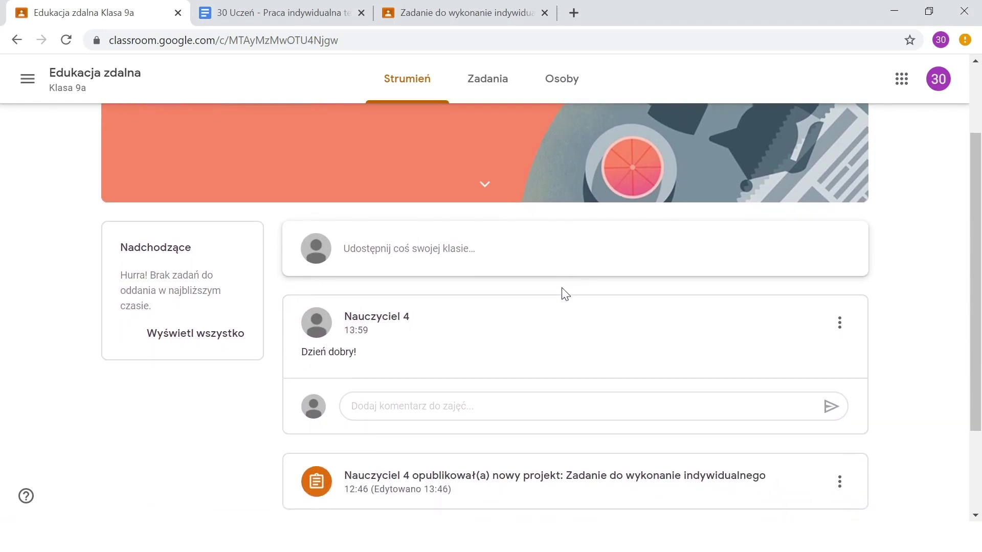
- Post the class comment "Dzień dobry Panie Nauczycielu!" under the teacher's announcement from the student account
{"action": "left_click", "coordinate": [446, 407]}
{"action": "type", "text": "Dzień dobry Panie Nauczycielu"}
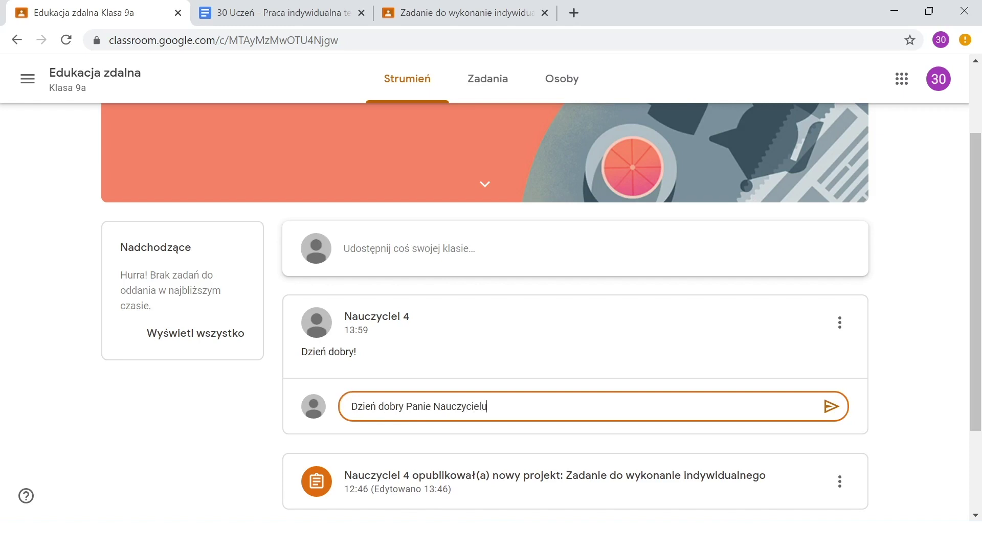
{"action": "type", "text": "!"}
{"action": "left_click", "coordinate": [830, 408]}
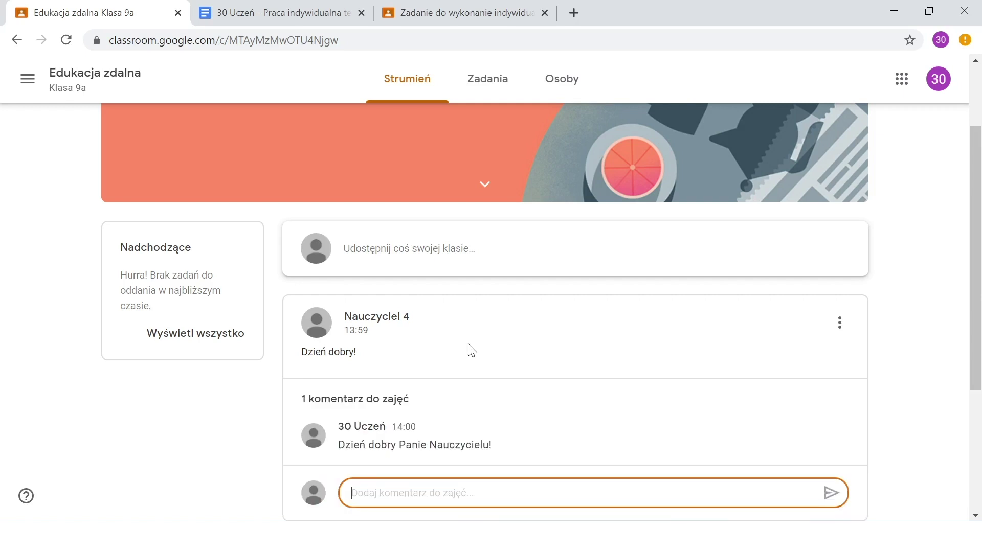
- Switch back to the teacher's Classroom window, reload the stream and check the comments under the announcement
{"action": "key", "text": "alt+Tab"}
{"action": "scroll", "coordinate": [471, 351], "scroll_direction": "up", "scroll_amount": 1}
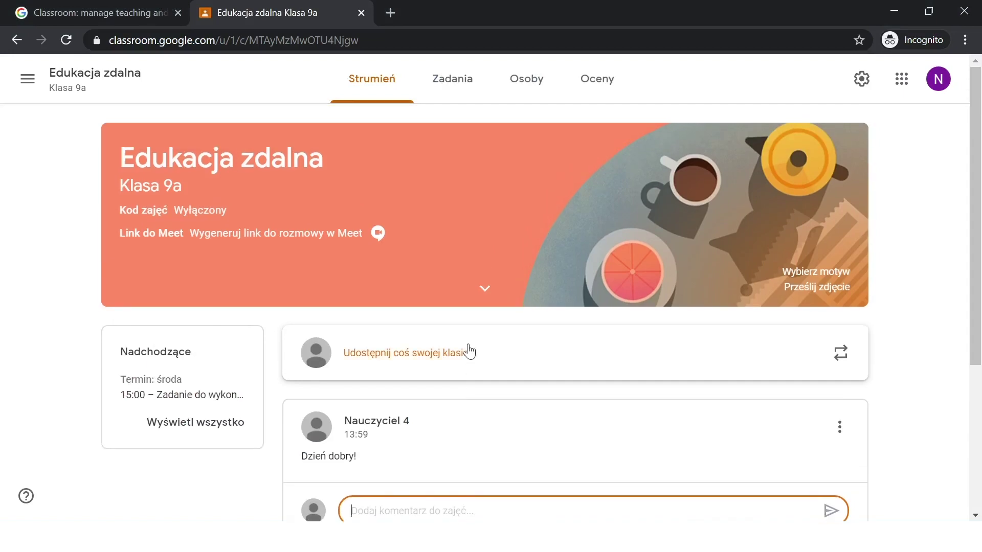
{"action": "left_click", "coordinate": [70, 39]}
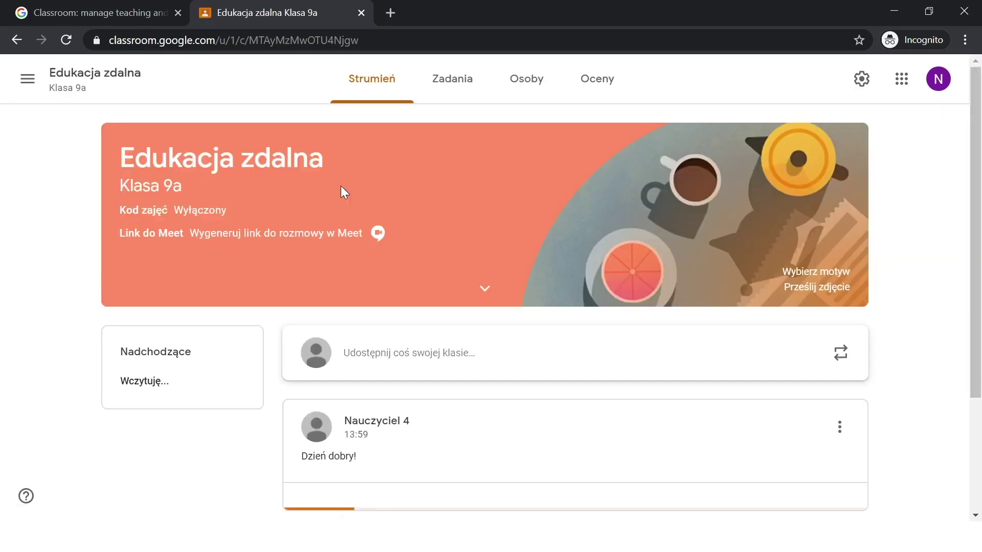
{"action": "scroll", "coordinate": [341, 185], "scroll_direction": "down", "scroll_amount": 2}
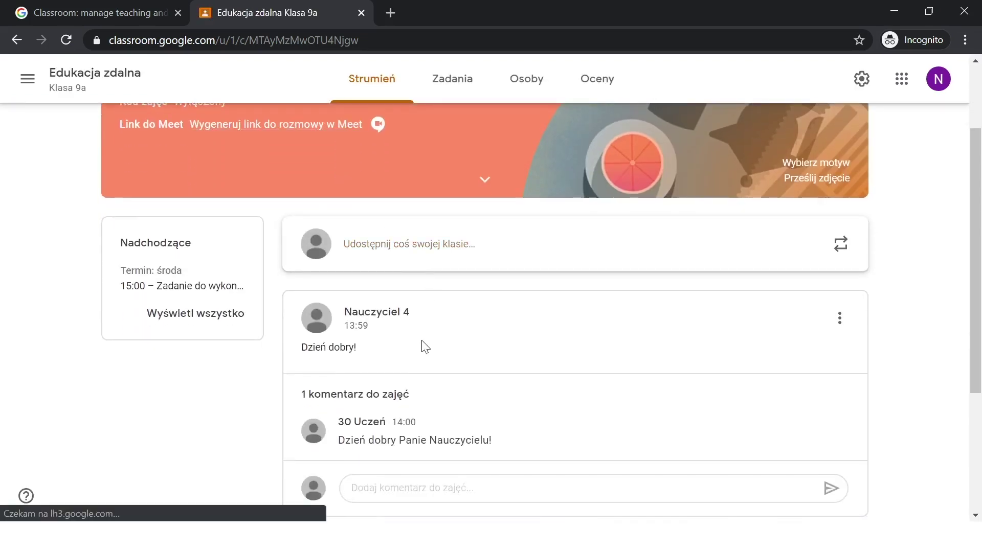
{"action": "scroll", "coordinate": [424, 347], "scroll_direction": "down", "scroll_amount": 2}
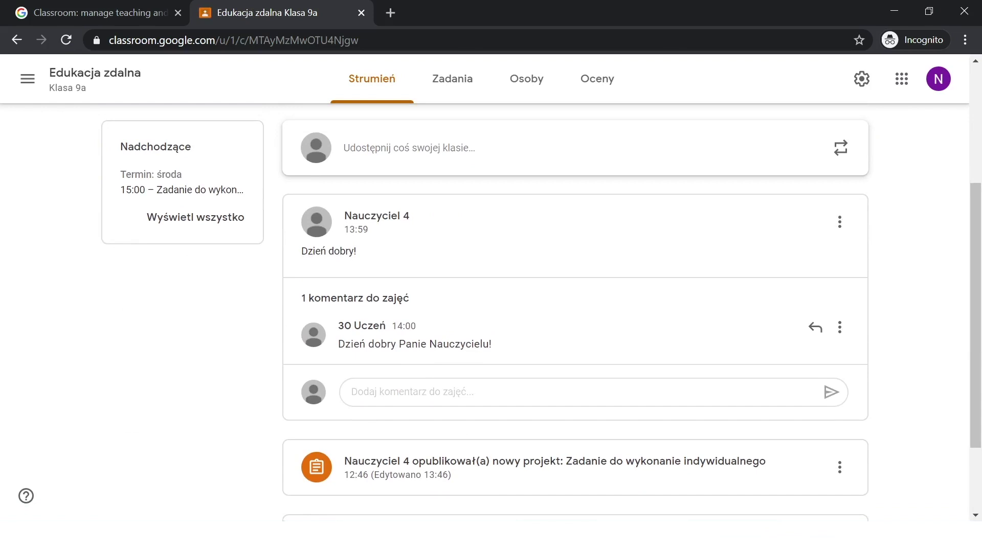
{"action": "scroll", "coordinate": [575, 307], "scroll_direction": "up", "scroll_amount": 1}
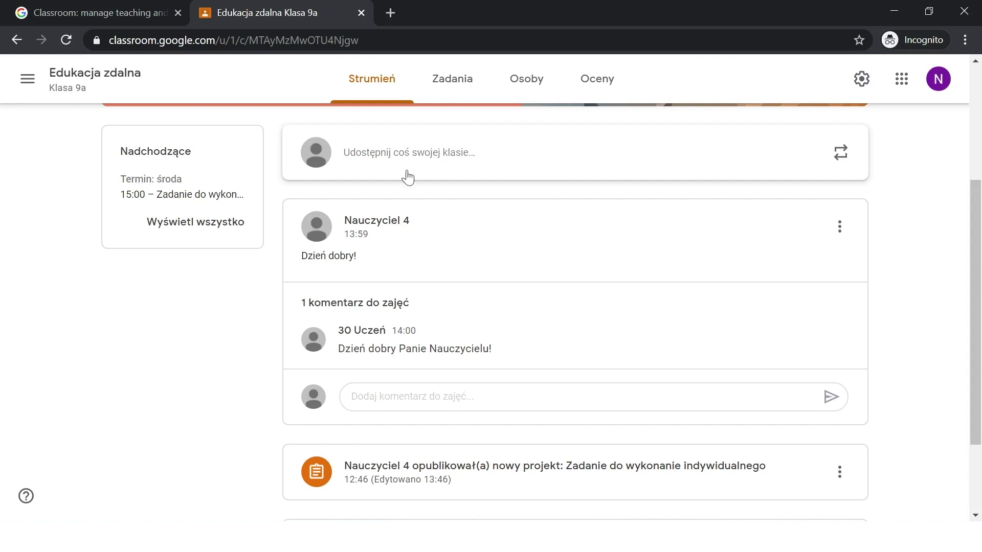
{"action": "scroll", "coordinate": [397, 204], "scroll_direction": "up", "scroll_amount": 2}
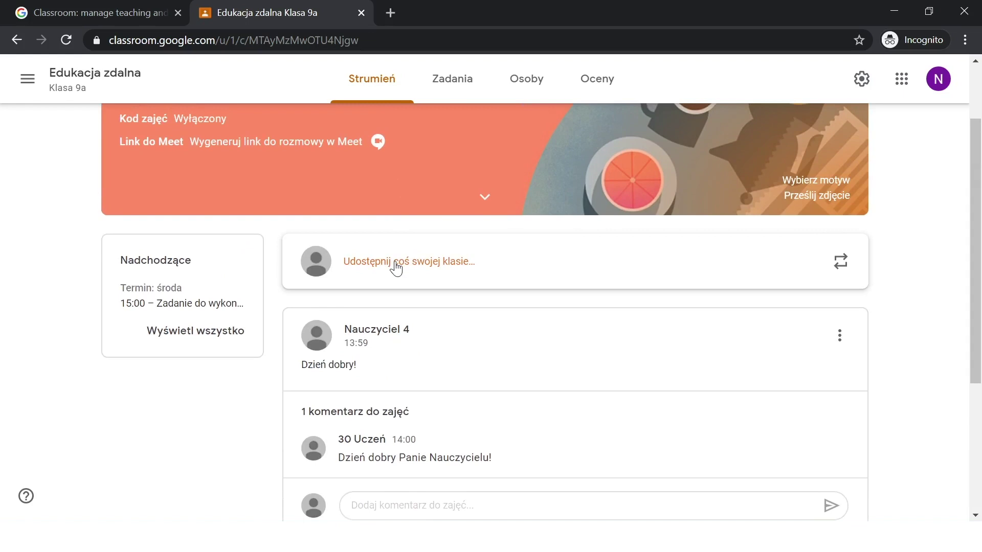
- Publish a new announcement with the text "Ważne ogłoszenia" to all students in the class stream
{"action": "scroll", "coordinate": [394, 266], "scroll_direction": "up", "scroll_amount": 2}
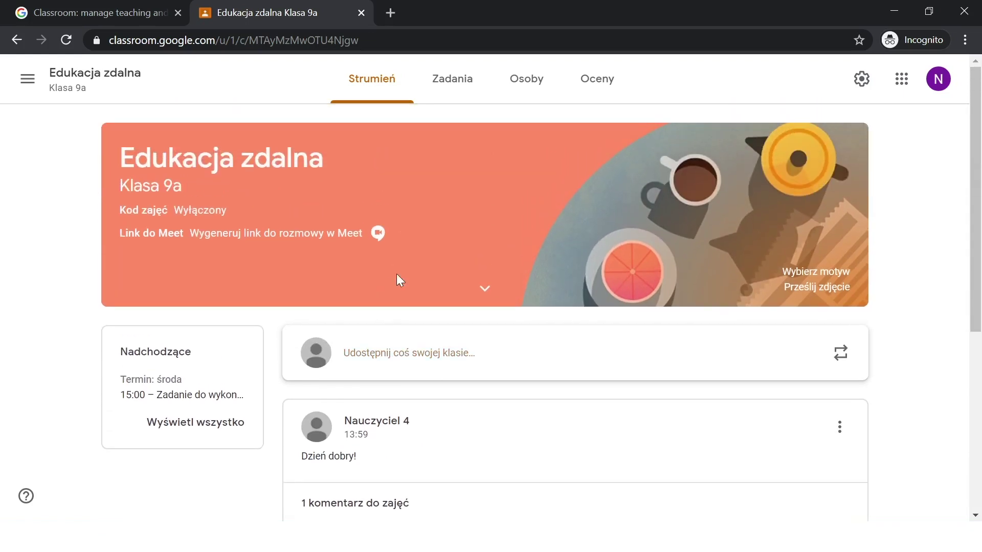
{"action": "left_click", "coordinate": [393, 359]}
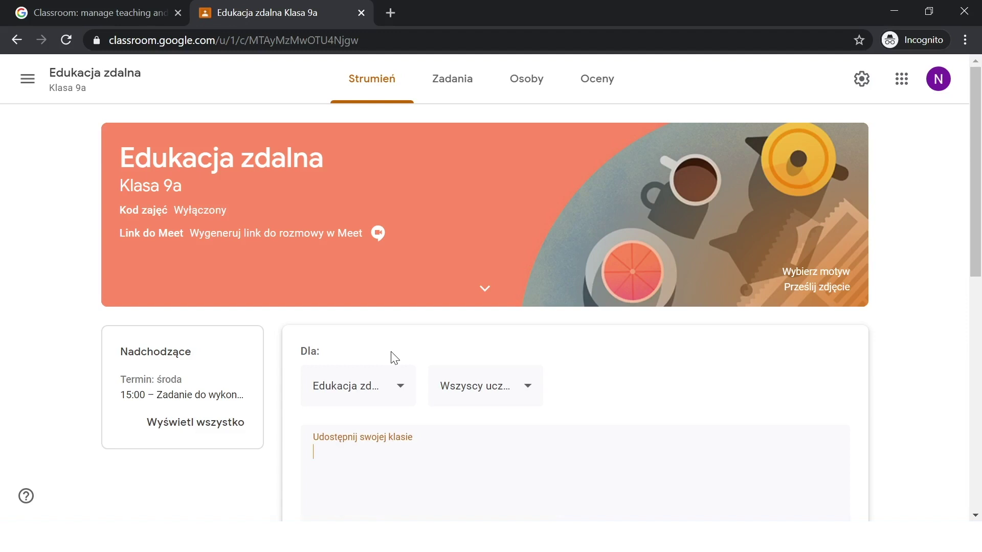
{"action": "type", "text": "Ważne ogłoszenia"}
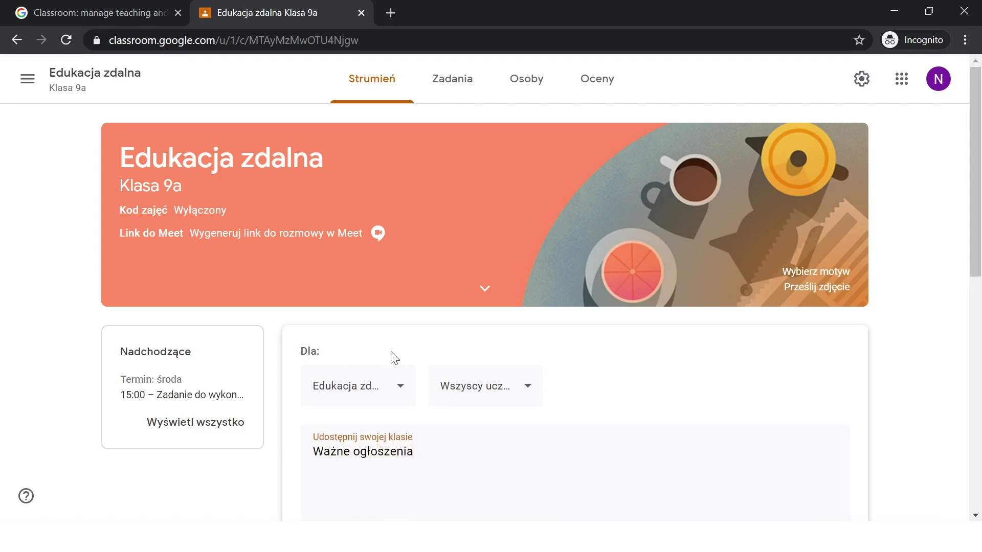
{"action": "scroll", "coordinate": [395, 358], "scroll_direction": "down", "scroll_amount": 4}
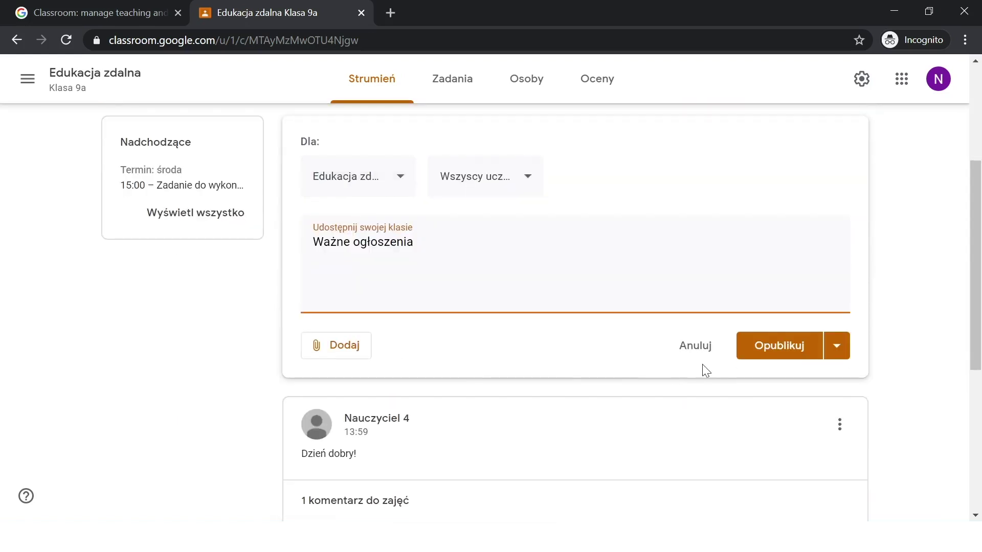
{"action": "left_click", "coordinate": [780, 348]}
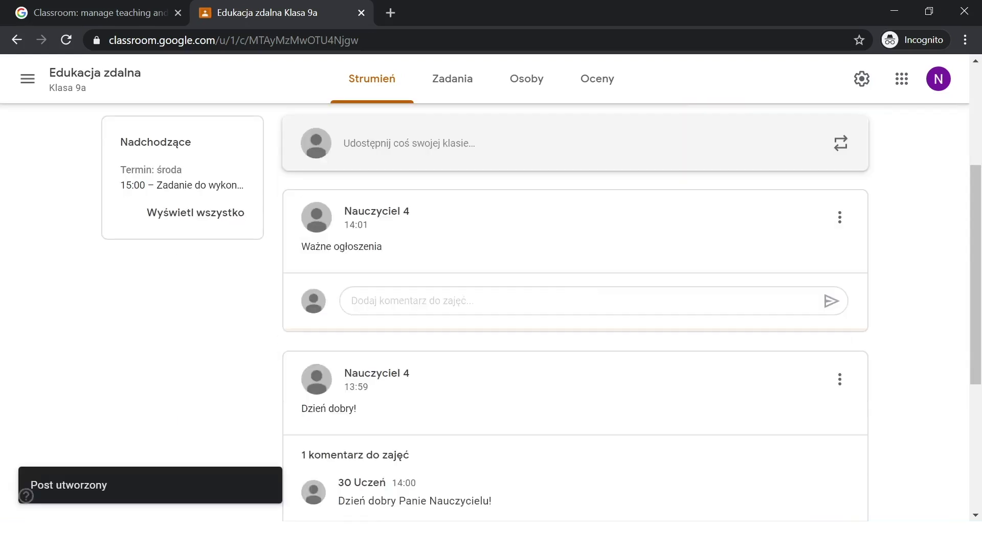
- Move the older "Dzień dobry!" announcement to the beginning of the stream and check the post order
{"action": "scroll", "coordinate": [546, 288], "scroll_direction": "up", "scroll_amount": 1}
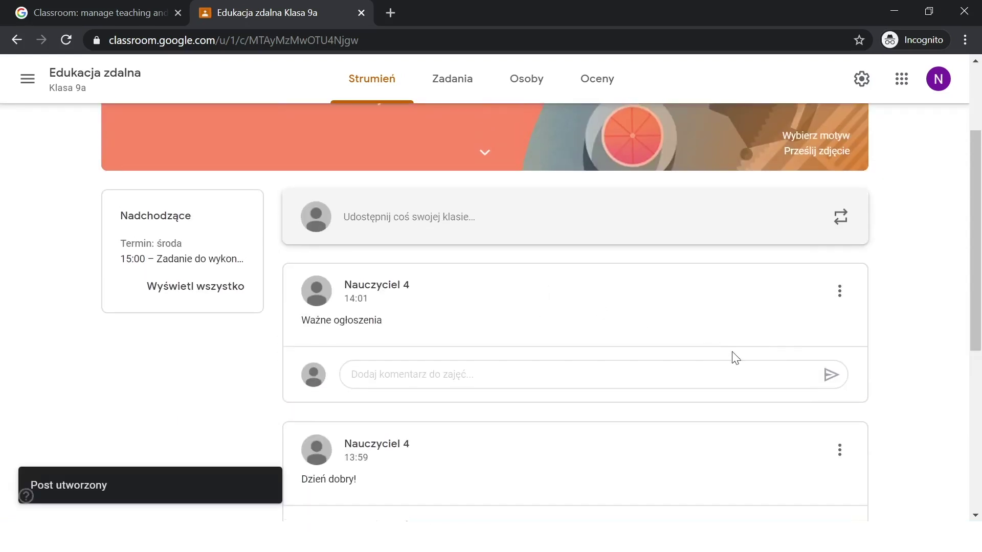
{"action": "left_click", "coordinate": [841, 455]}
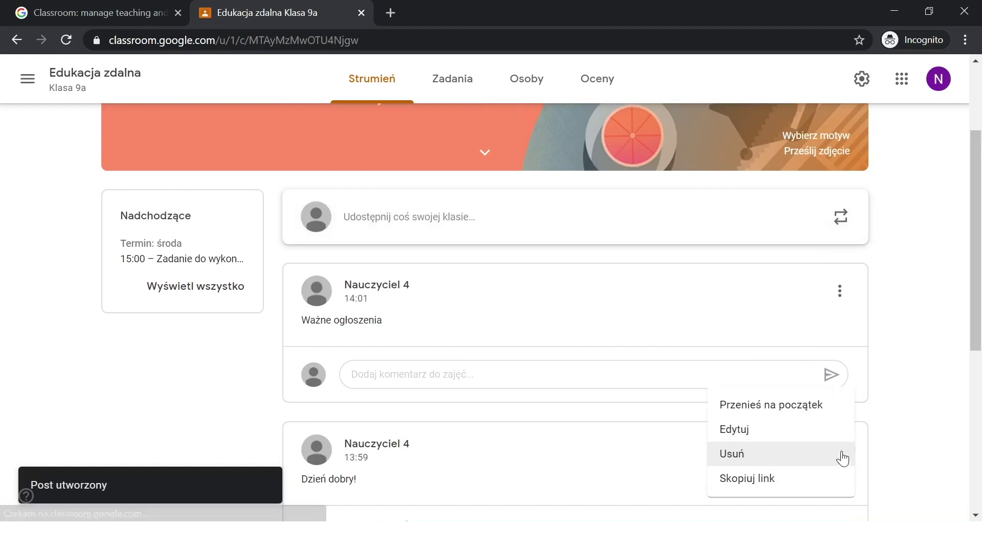
{"action": "left_click", "coordinate": [823, 417]}
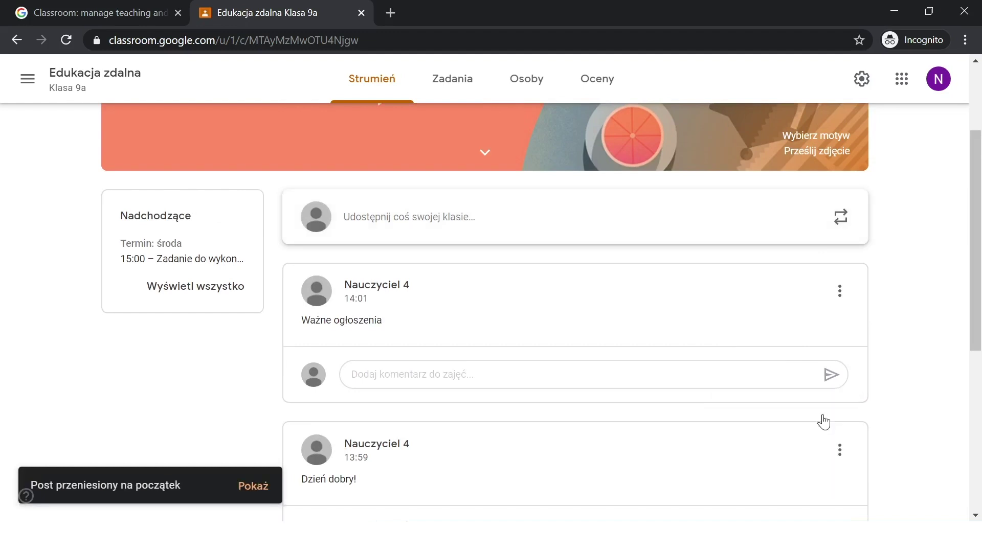
{"action": "scroll", "coordinate": [824, 422], "scroll_direction": "down", "scroll_amount": 3}
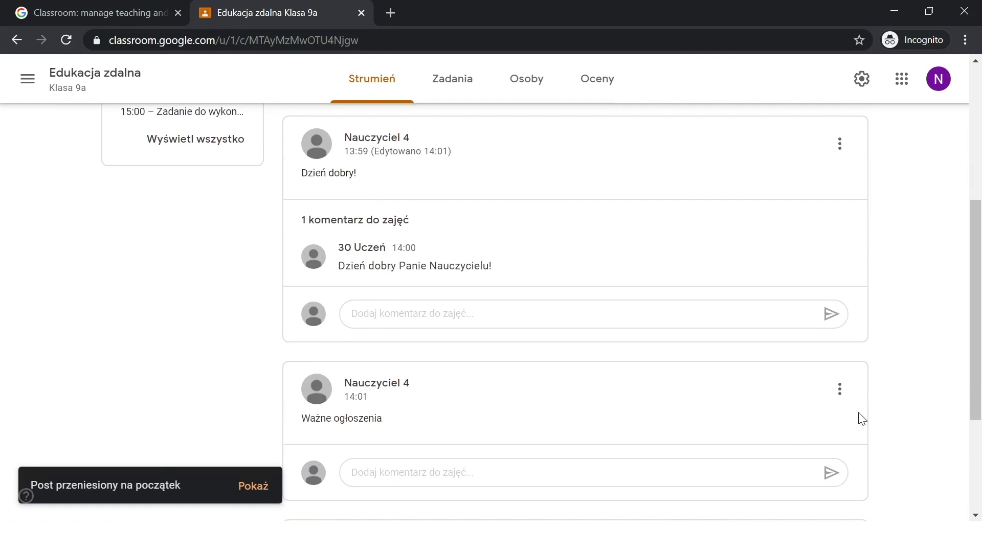
- Move the "Ważne ogłoszenia" announcement to the beginning of the stream
{"action": "left_click", "coordinate": [839, 395]}
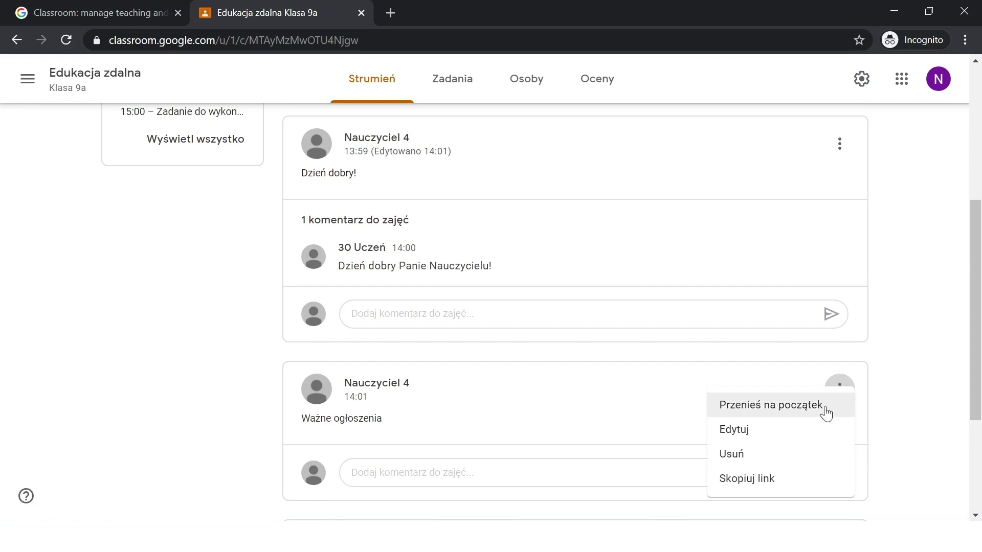
{"action": "left_click", "coordinate": [825, 412]}
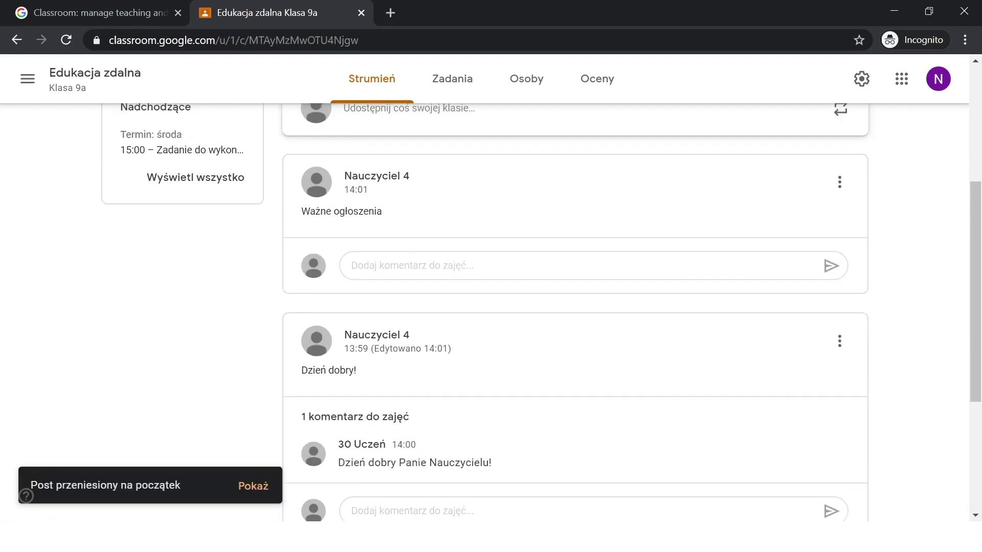
{"action": "scroll", "coordinate": [712, 239], "scroll_direction": "up", "scroll_amount": 1}
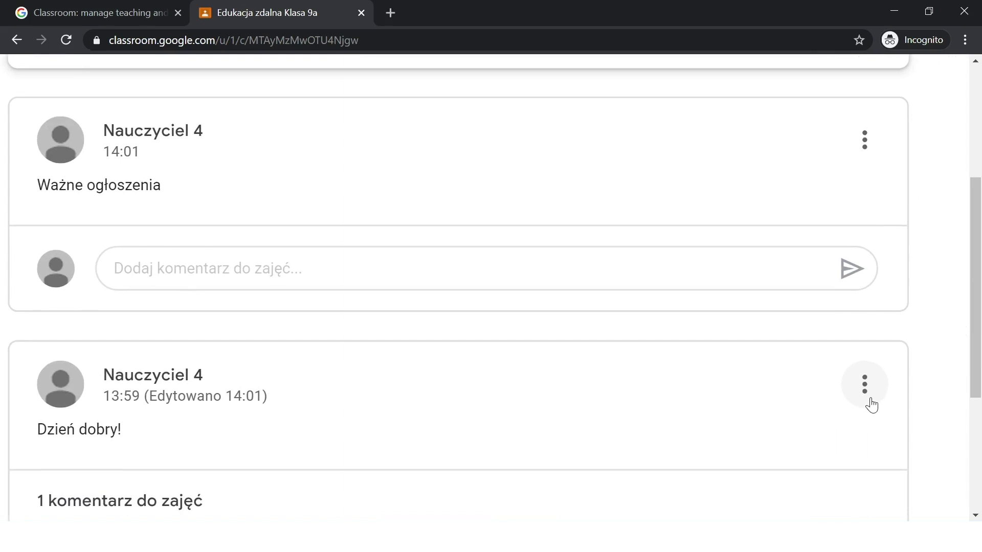
- Examine the actions available for the "Dzień dobry!" announcement without applying any of them
{"action": "left_click", "coordinate": [872, 406]}
{"action": "scroll", "coordinate": [870, 404], "scroll_direction": "down", "scroll_amount": 1}
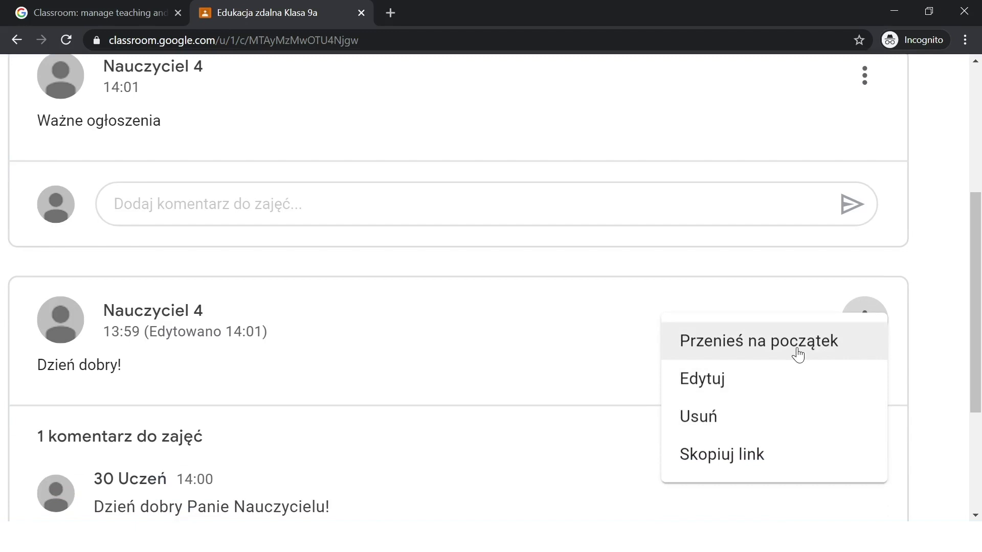
{"action": "left_click", "coordinate": [908, 287]}
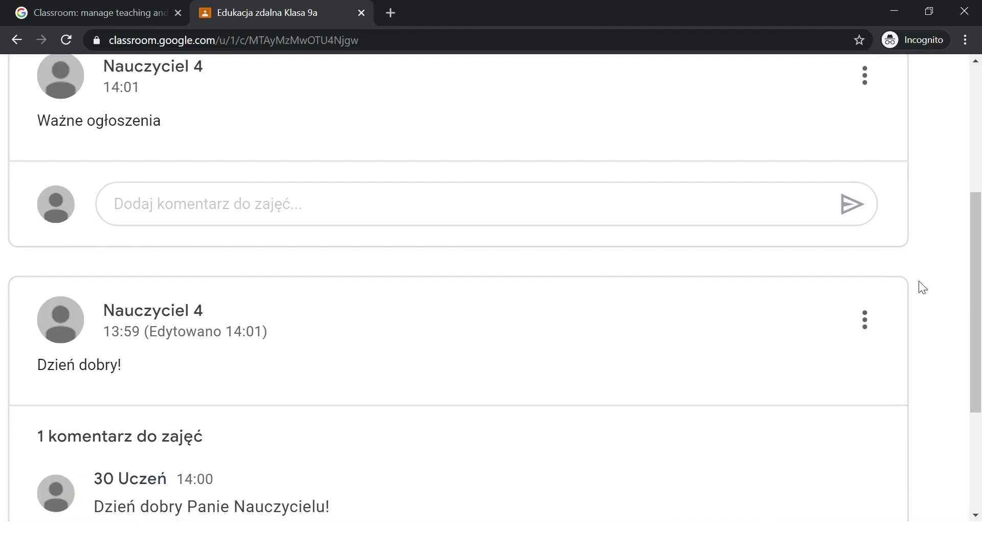
{"action": "key", "text": "ctrl+minus"}
{"action": "key", "text": "ctrl+minus"}
{"action": "scroll", "coordinate": [919, 285], "scroll_direction": "up", "scroll_amount": 3}
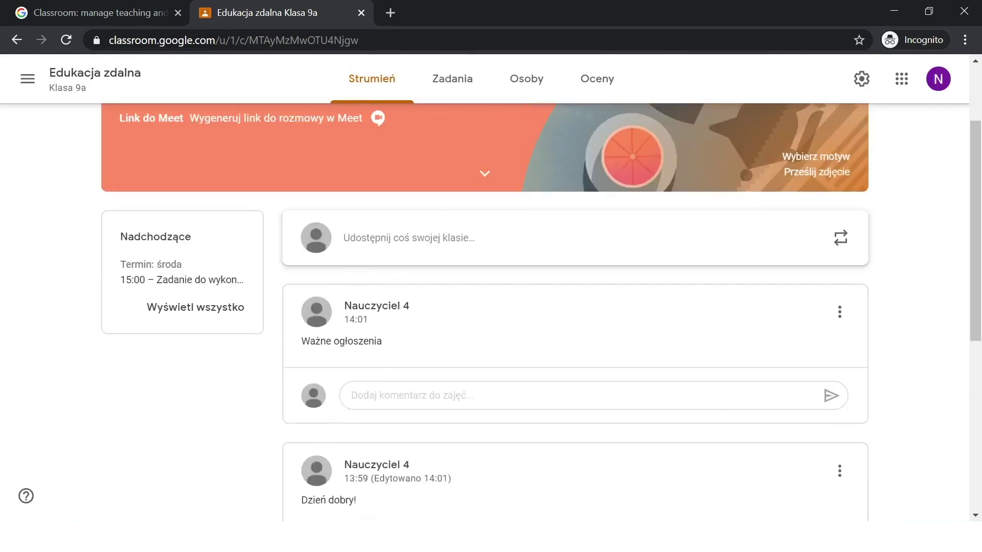
{"action": "scroll", "coordinate": [669, 317], "scroll_direction": "up", "scroll_amount": 1}
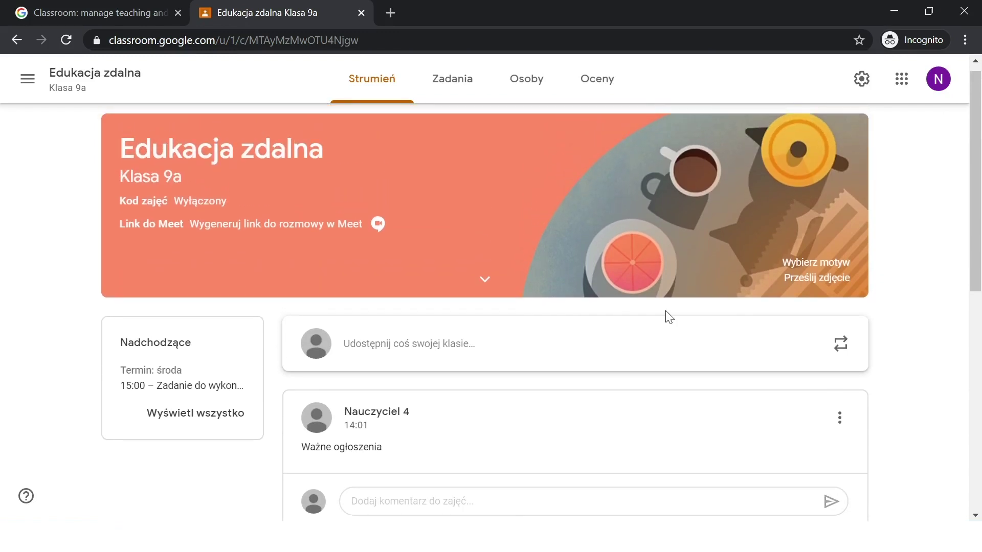
- Switch to the student's Classroom window, load the updated stream and check the order of the teacher's announcements
{"action": "key", "text": "alt+Tab"}
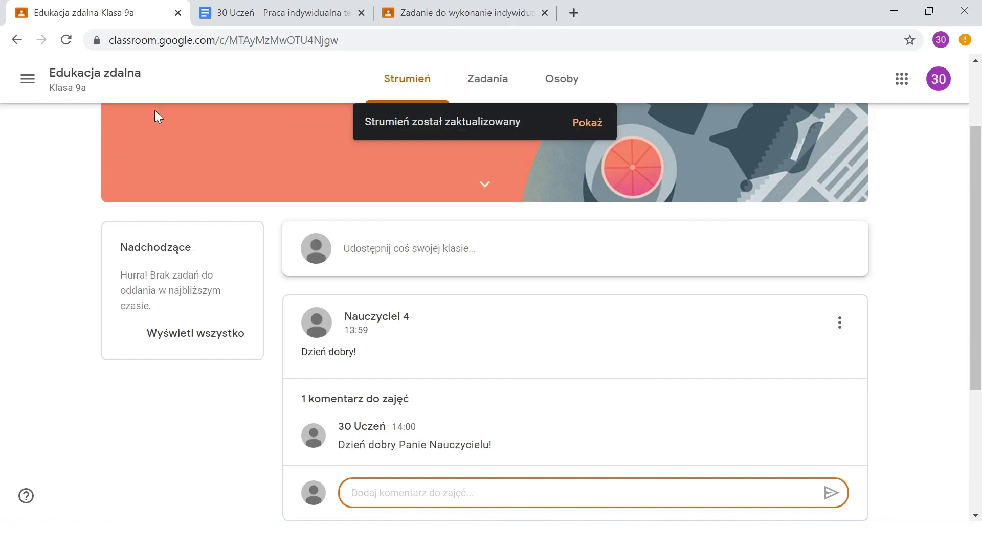
{"action": "left_click", "coordinate": [601, 124]}
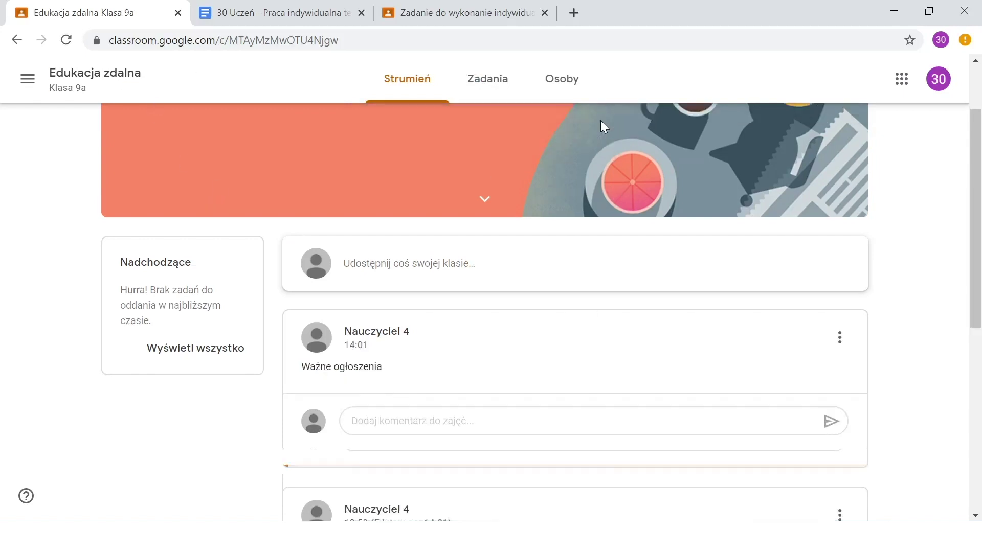
{"action": "scroll", "coordinate": [655, 441], "scroll_direction": "down", "scroll_amount": 2}
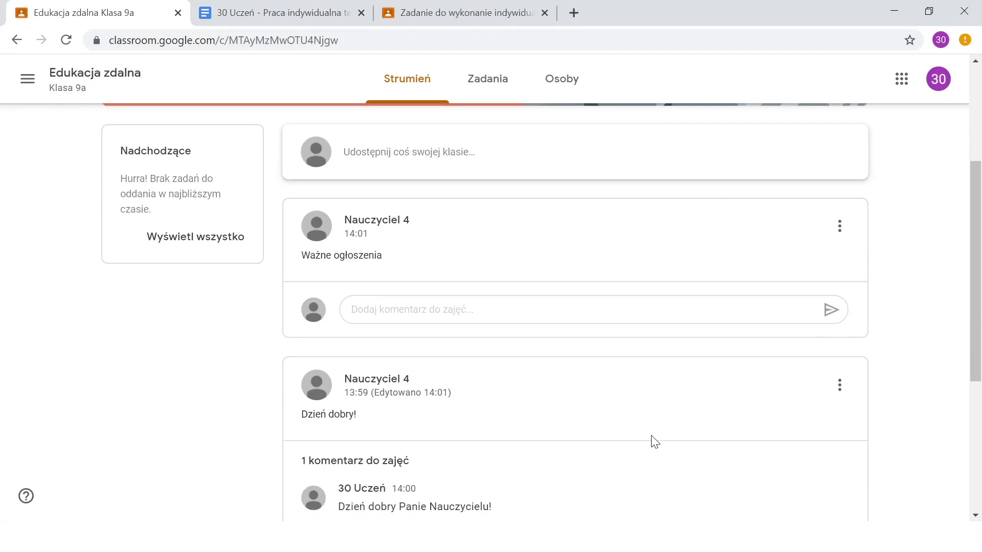
- Switch back to the teacher's Classroom window and open the settings of the Edukacja zdalna class
{"action": "key", "text": "alt+Tab"}
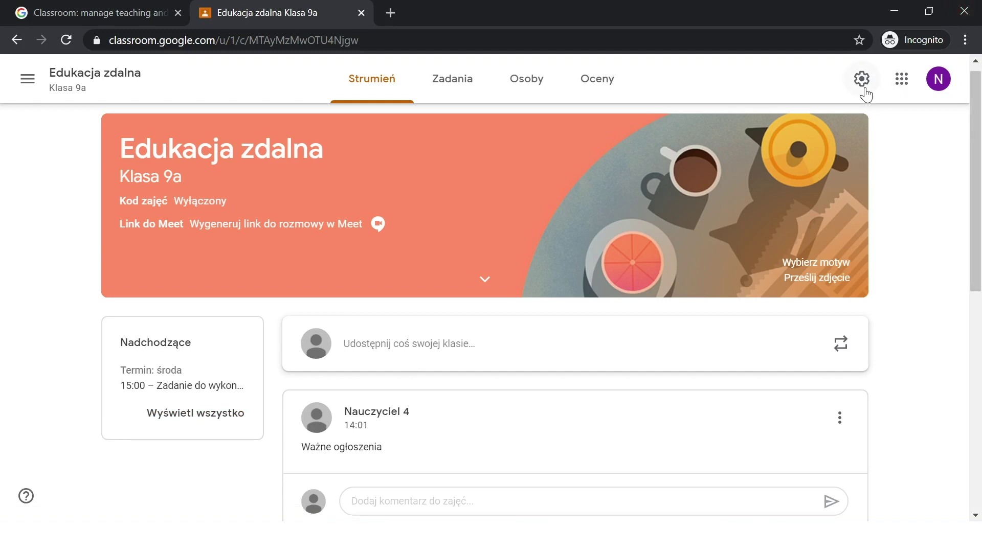
{"action": "scroll", "coordinate": [866, 95], "scroll_direction": "up", "scroll_amount": 5}
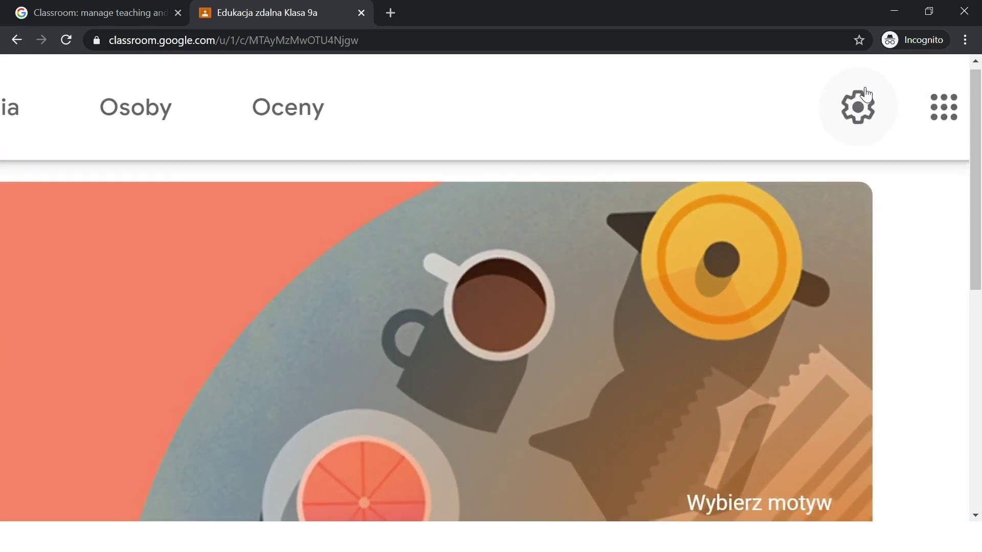
{"action": "left_click", "coordinate": [863, 113]}
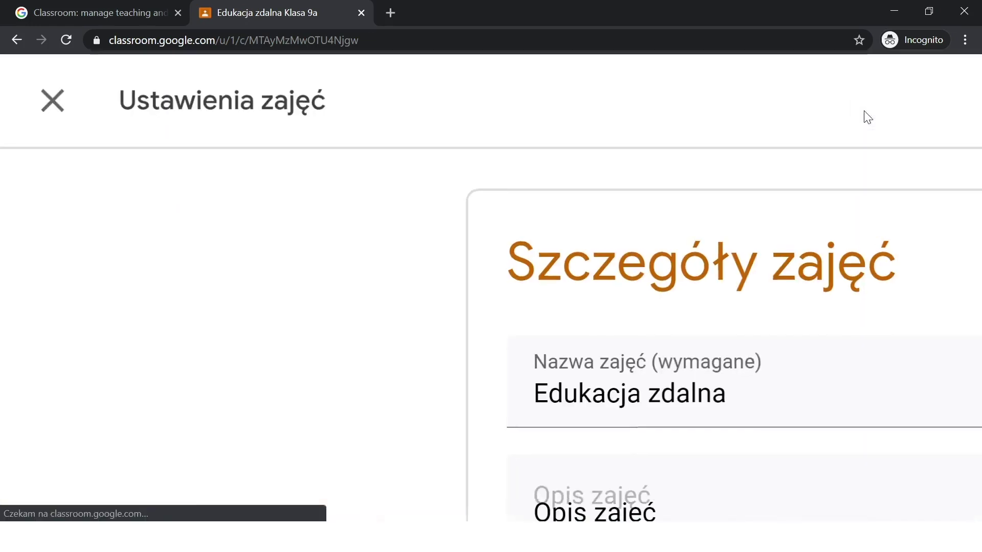
{"action": "scroll", "coordinate": [775, 192], "scroll_direction": "down", "scroll_amount": 5}
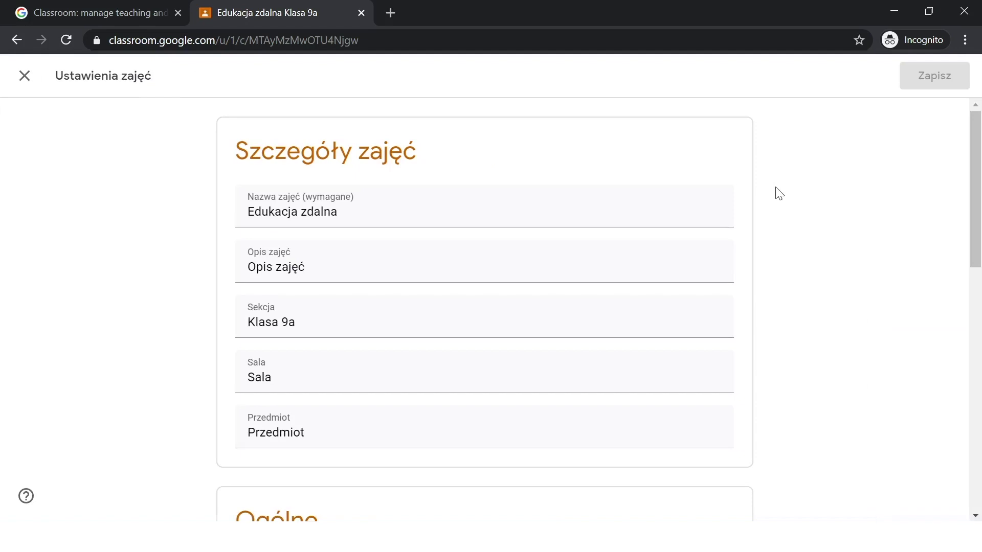
- In the general class settings, set the Strumień permission so that only teachers can post and comment
{"action": "scroll", "coordinate": [779, 193], "scroll_direction": "down", "scroll_amount": 6}
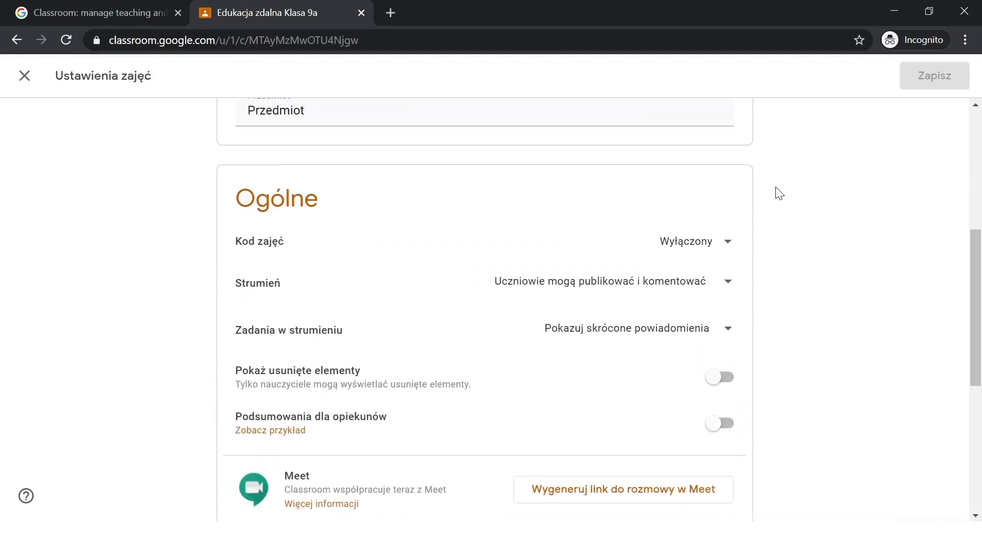
{"action": "scroll", "coordinate": [779, 193], "scroll_direction": "down", "scroll_amount": 1}
{"action": "scroll", "coordinate": [779, 194], "scroll_direction": "down", "scroll_amount": 1}
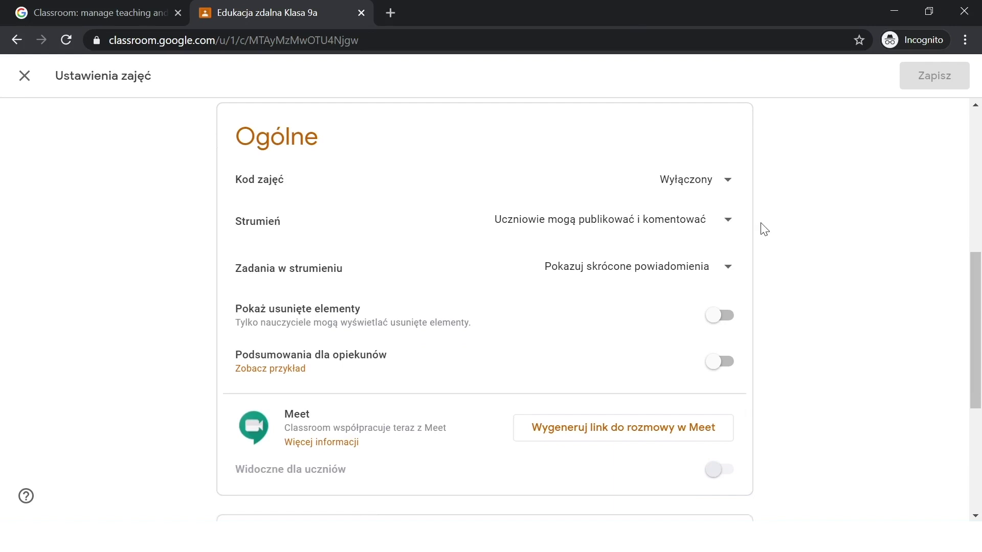
{"action": "left_click", "coordinate": [671, 236]}
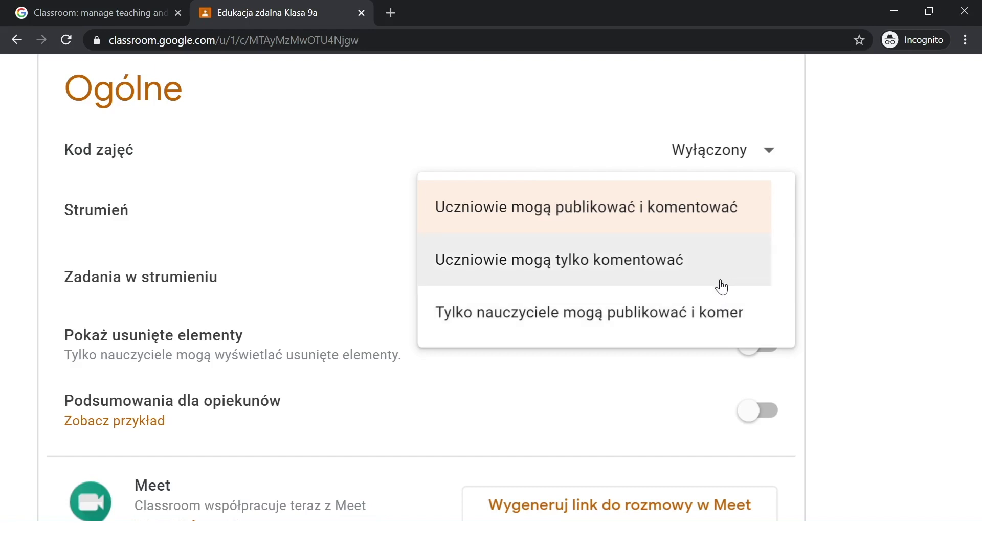
{"action": "left_click", "coordinate": [724, 335]}
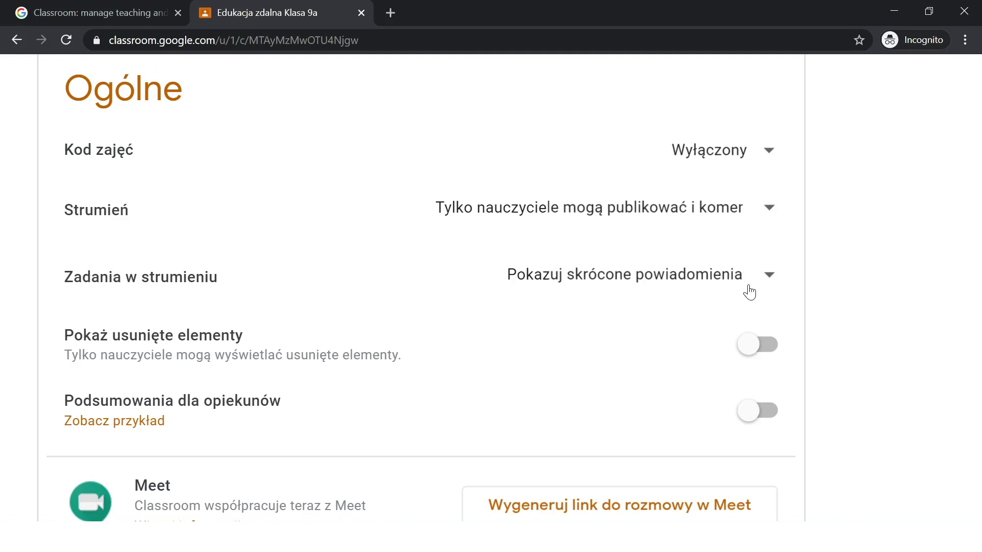
- Set Zadania w strumieniu to "Ukryj powiadomienia", save the class settings and review the stream
{"action": "left_click", "coordinate": [770, 282]}
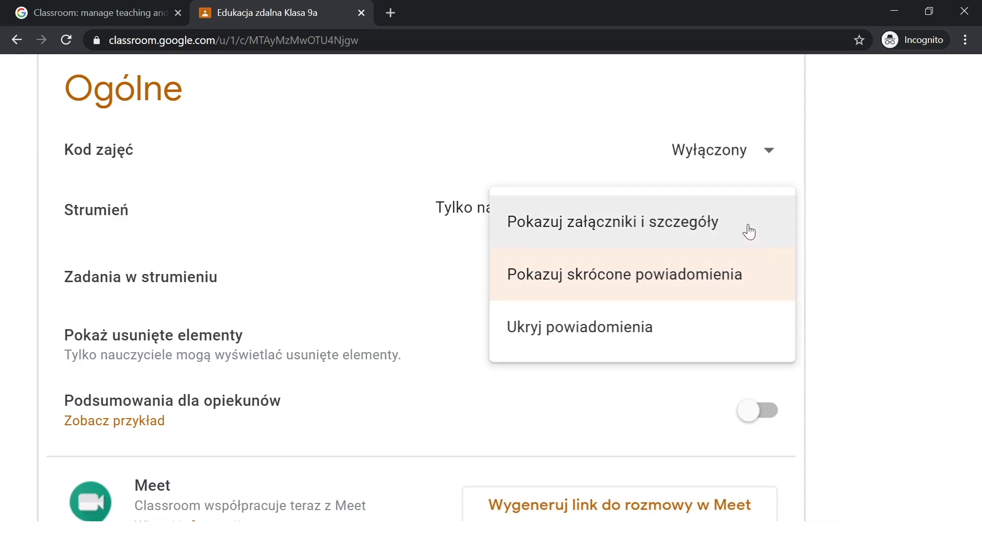
{"action": "scroll", "coordinate": [749, 231], "scroll_direction": "up", "scroll_amount": 3}
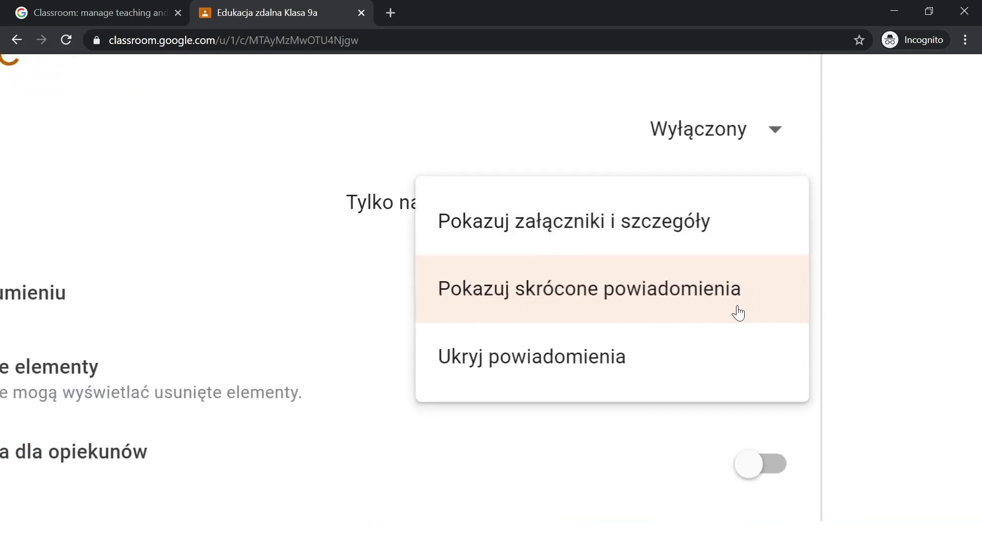
{"action": "left_click", "coordinate": [715, 375]}
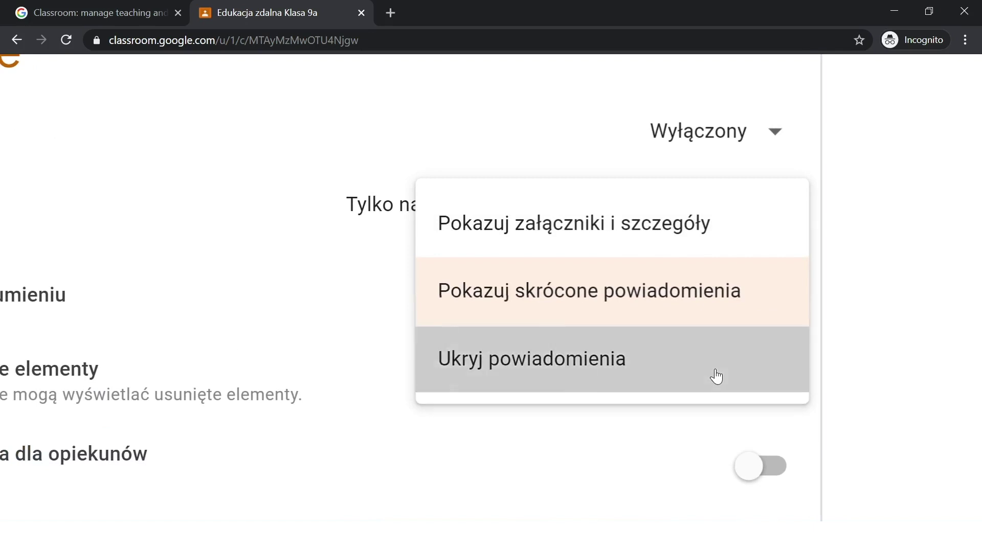
{"action": "scroll", "coordinate": [694, 304], "scroll_direction": "down", "scroll_amount": 3}
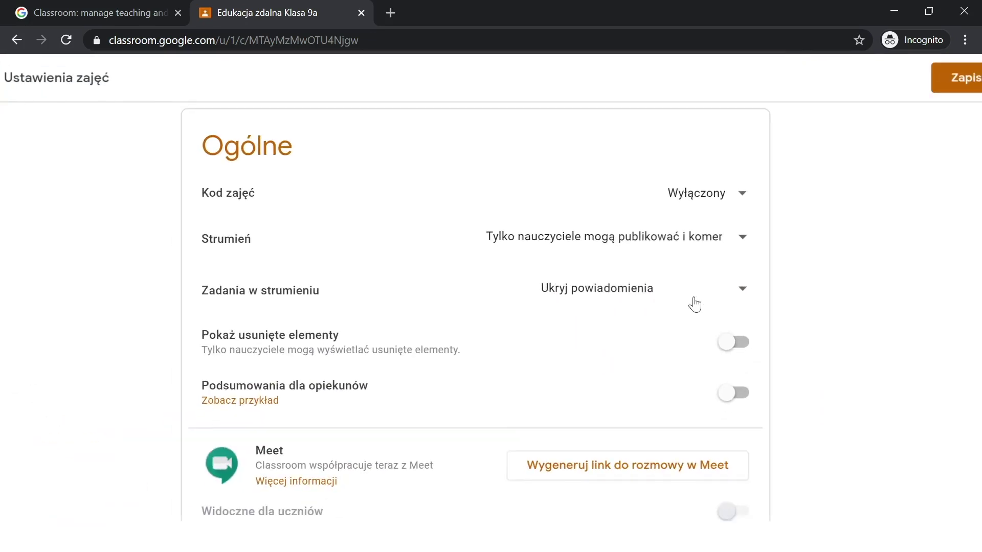
{"action": "scroll", "coordinate": [695, 304], "scroll_direction": "down", "scroll_amount": 1}
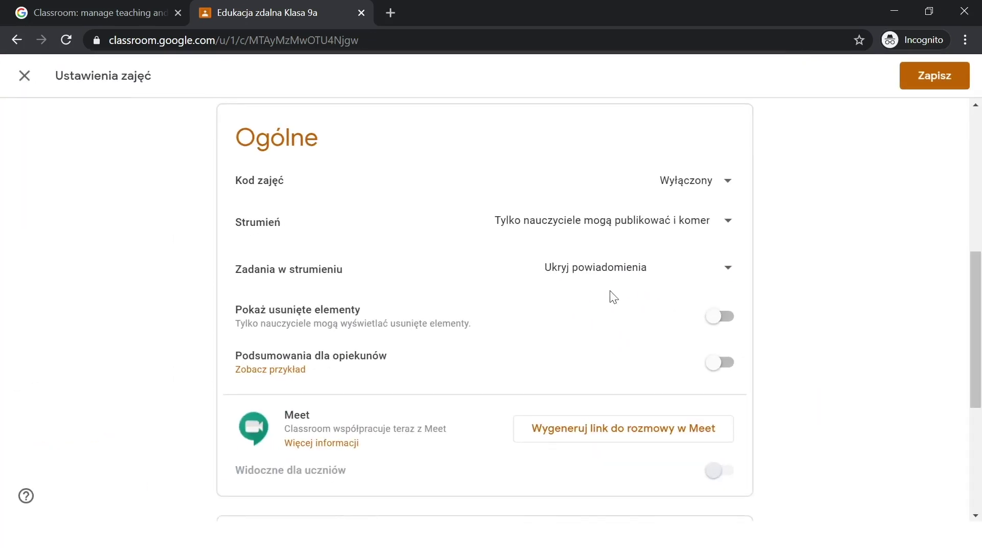
{"action": "left_click", "coordinate": [923, 91]}
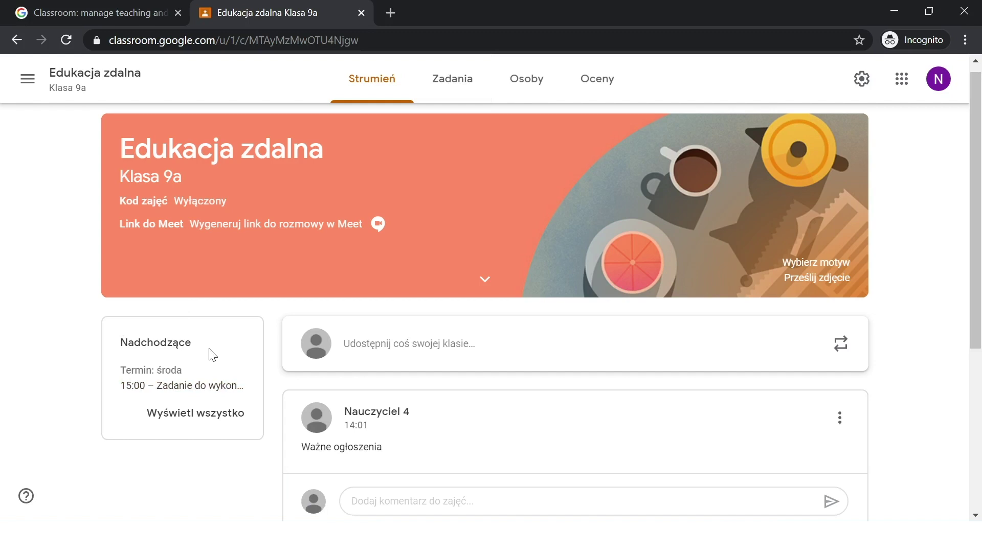
{"action": "scroll", "coordinate": [612, 411], "scroll_direction": "down", "scroll_amount": 5}
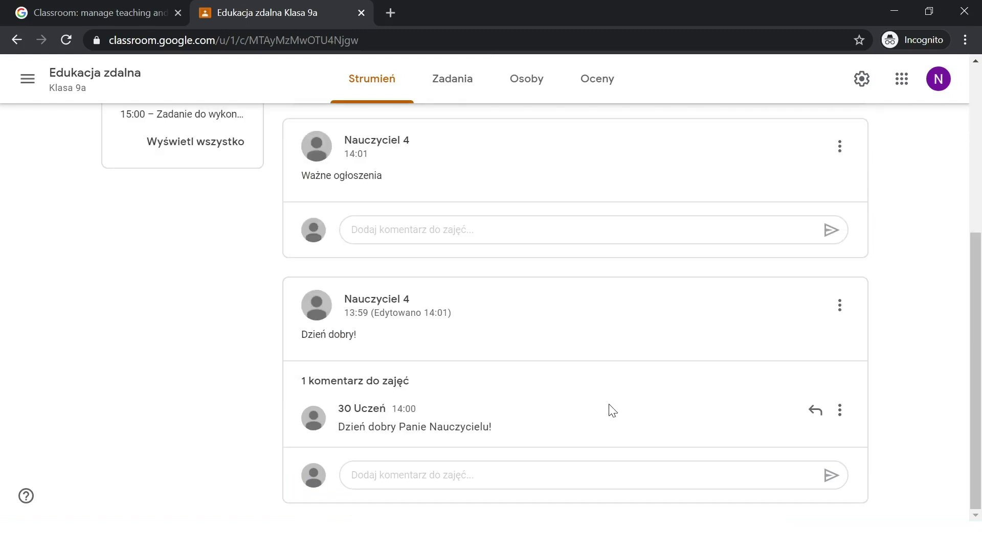